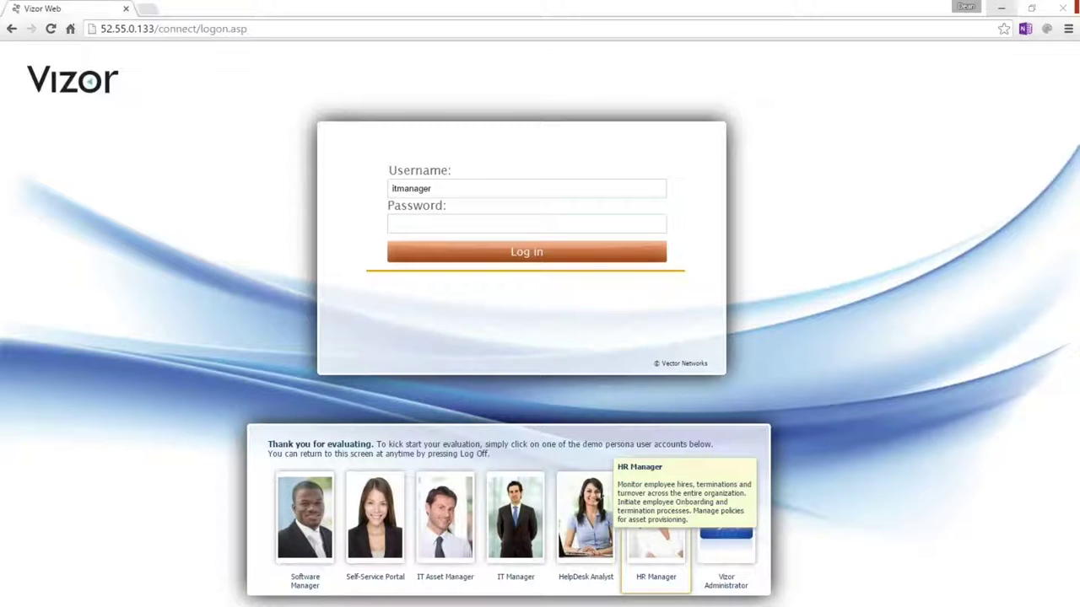
Log in with the IT Manager persona tile to reach the repair-by-type dashboard.
click(526, 560)
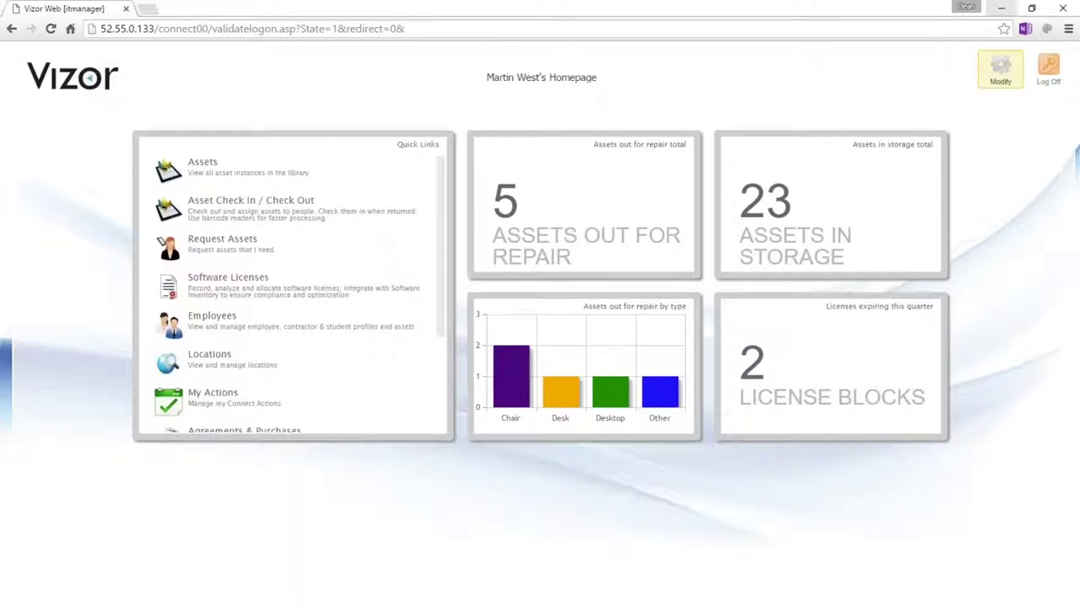
Open the Homepage Library with Modify and scroll through the available widgets.
click(1001, 71)
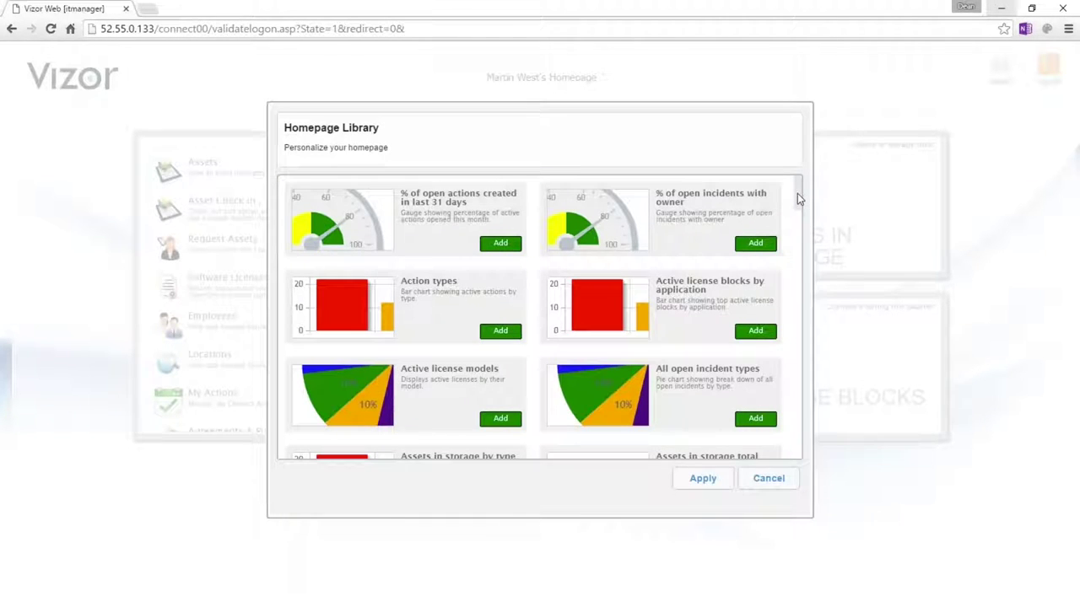
drag(797, 193, 805, 295)
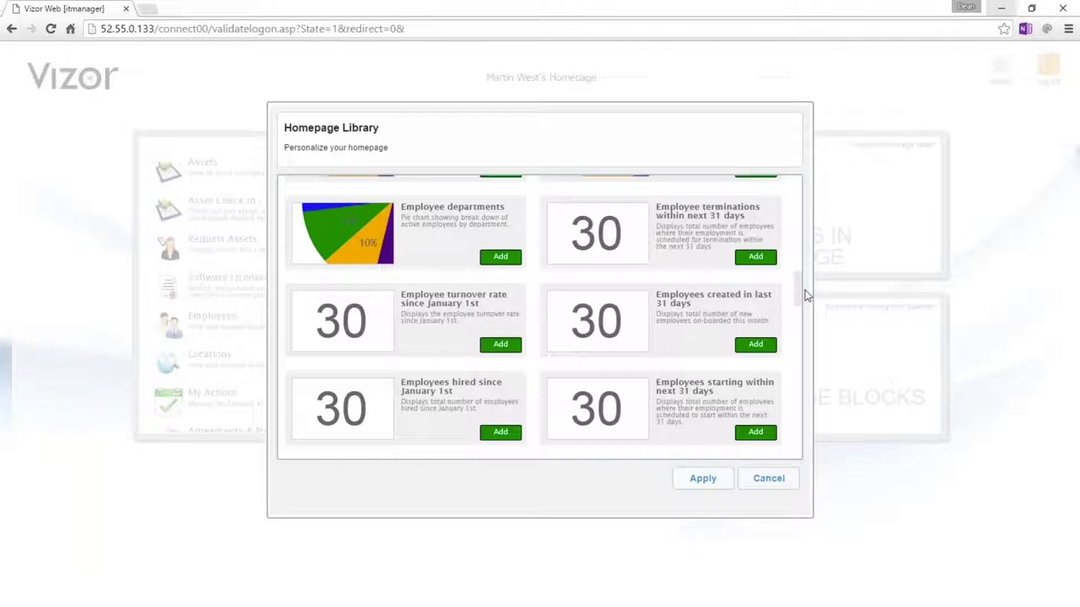
drag(805, 291, 806, 452)
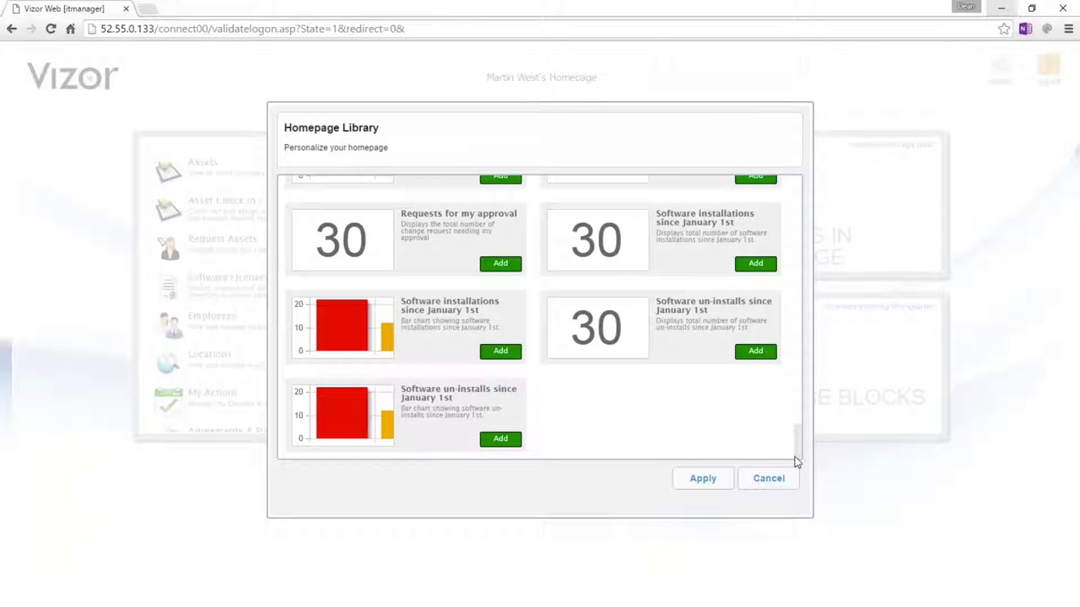
Cancel the Homepage Library, keeping the Quick Links, repair, storage and licence widgets unchanged.
click(772, 479)
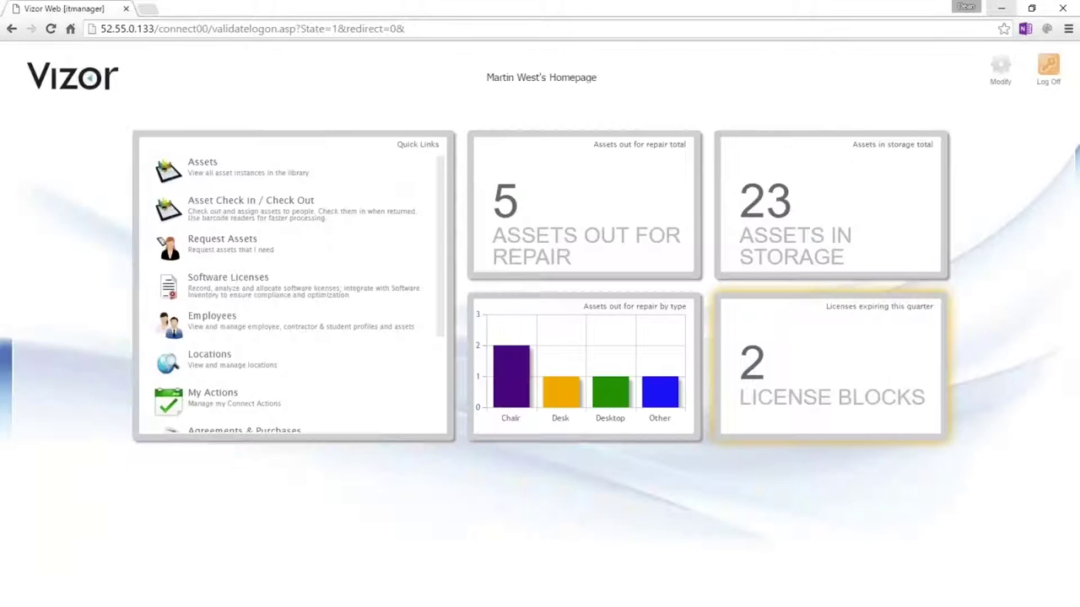
click(860, 309)
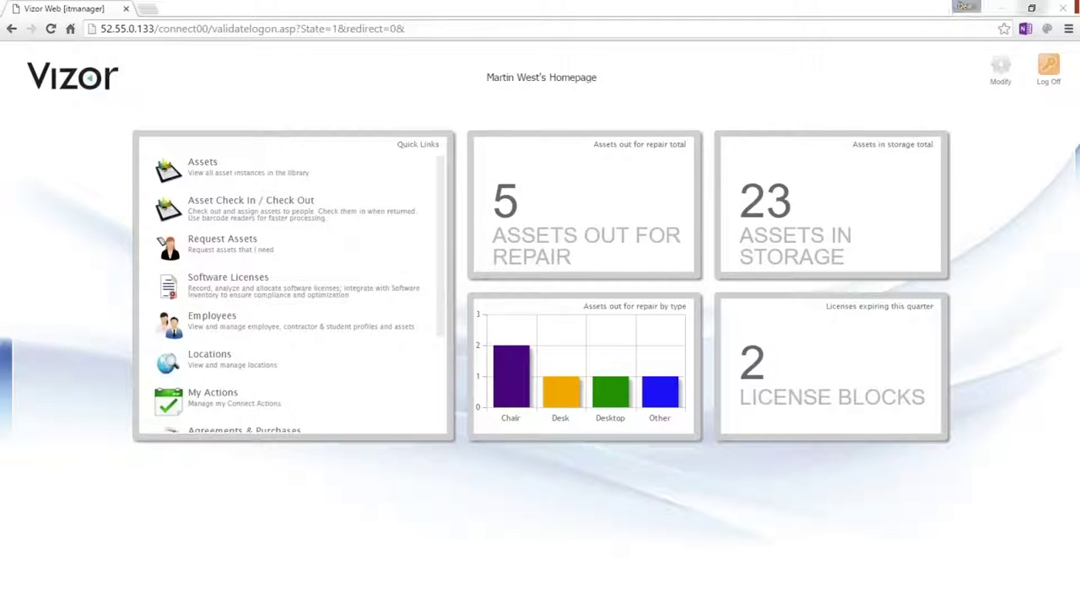
Open the Assets library and list the USB Memory assets under Consumables.
click(206, 167)
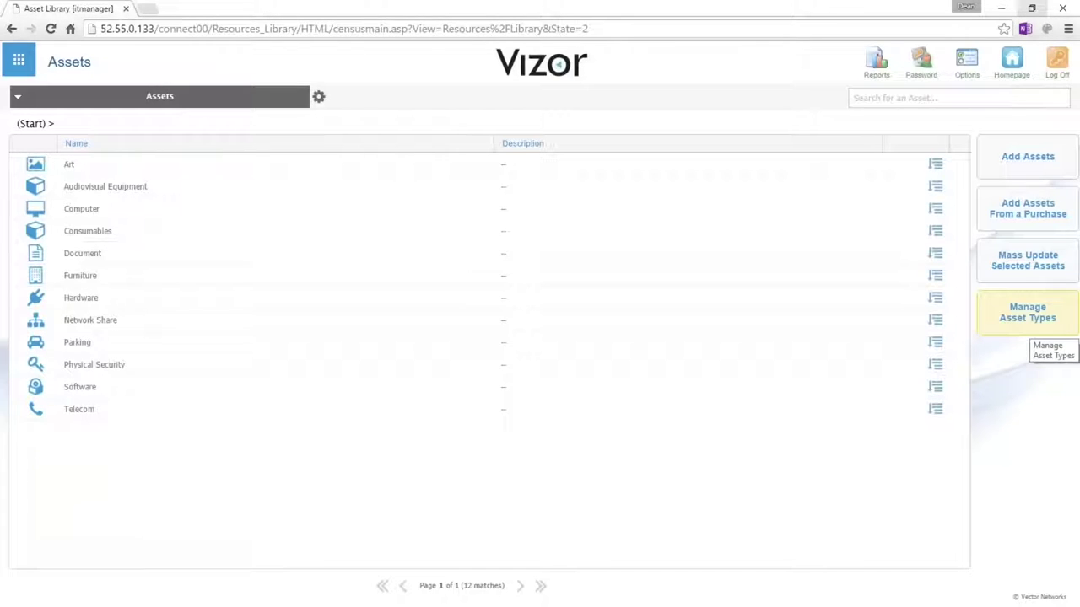
click(1031, 325)
click(87, 232)
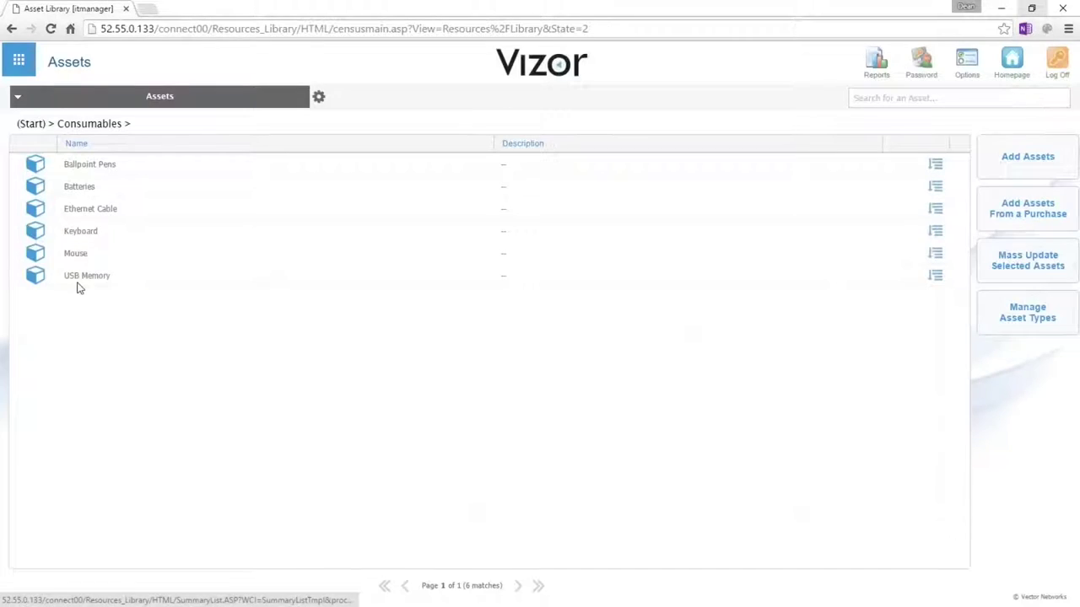
click(85, 278)
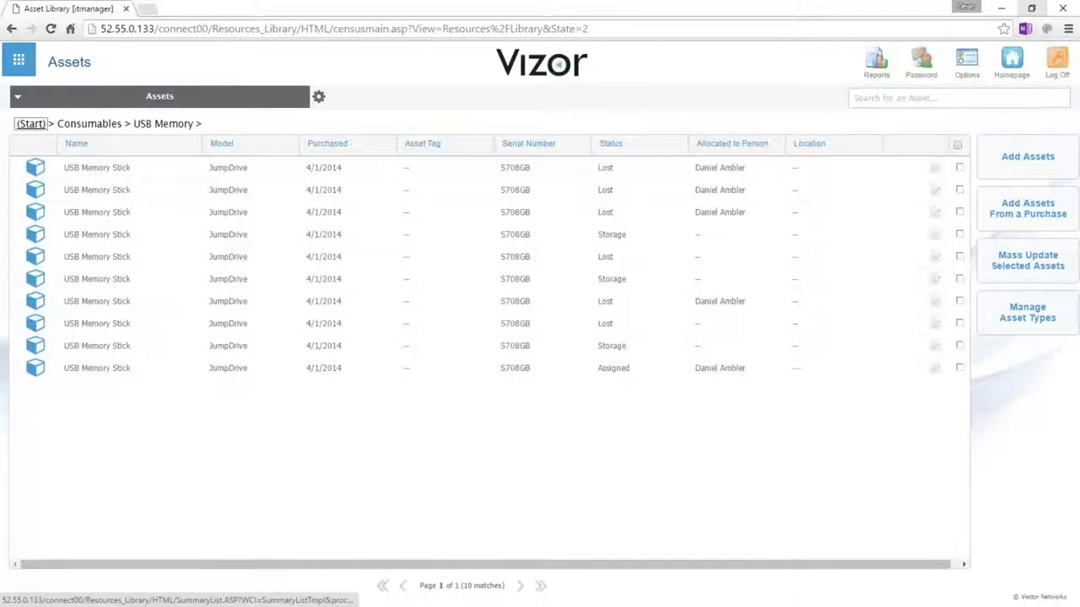
Return to the top-level categories and list the 36 Computer > Desktop assets.
click(30, 124)
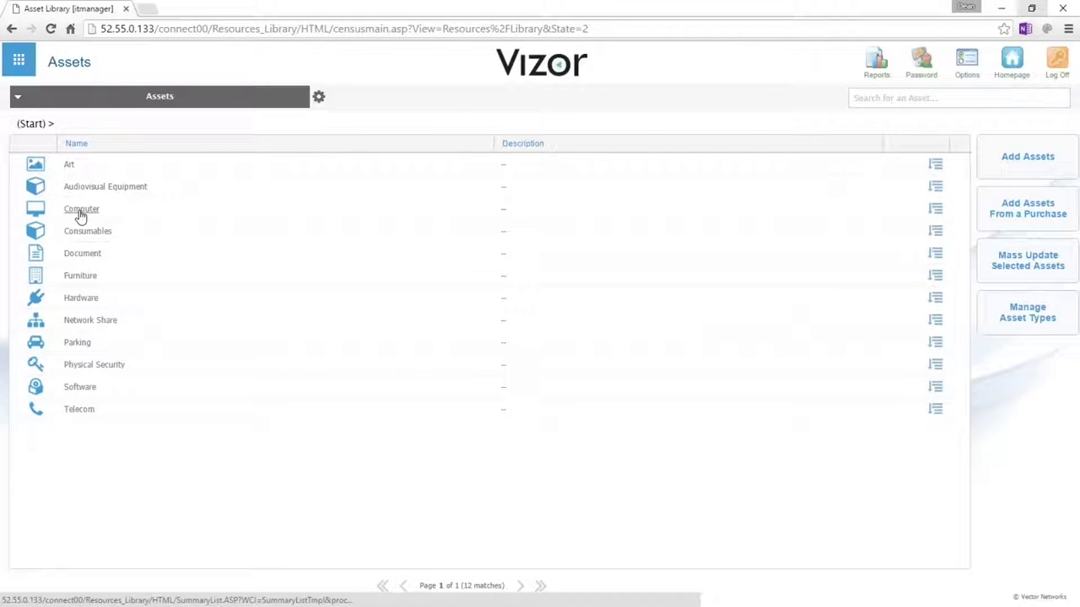
click(80, 211)
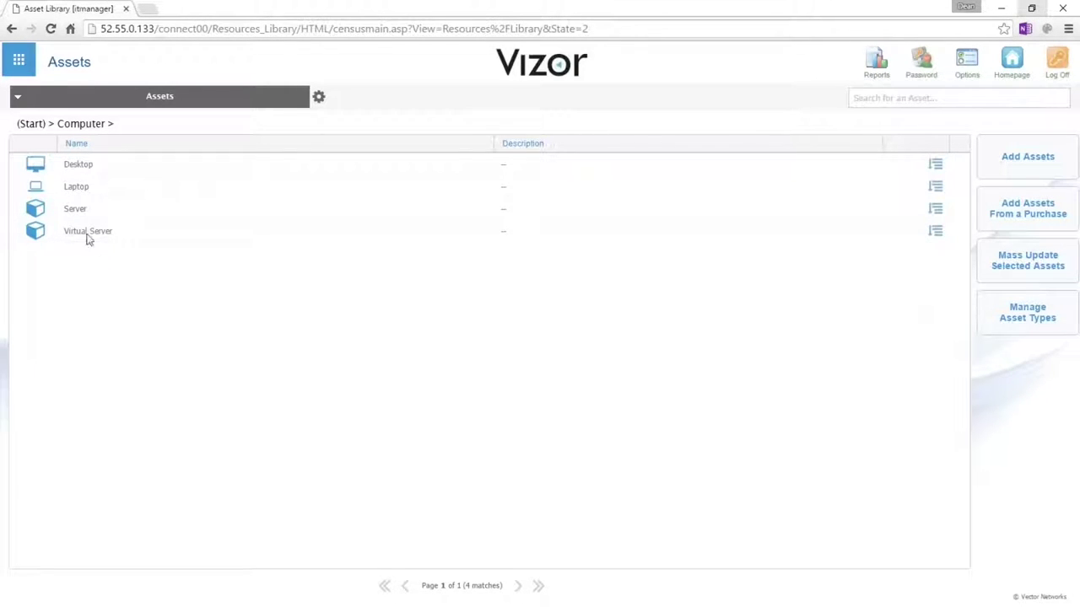
click(78, 166)
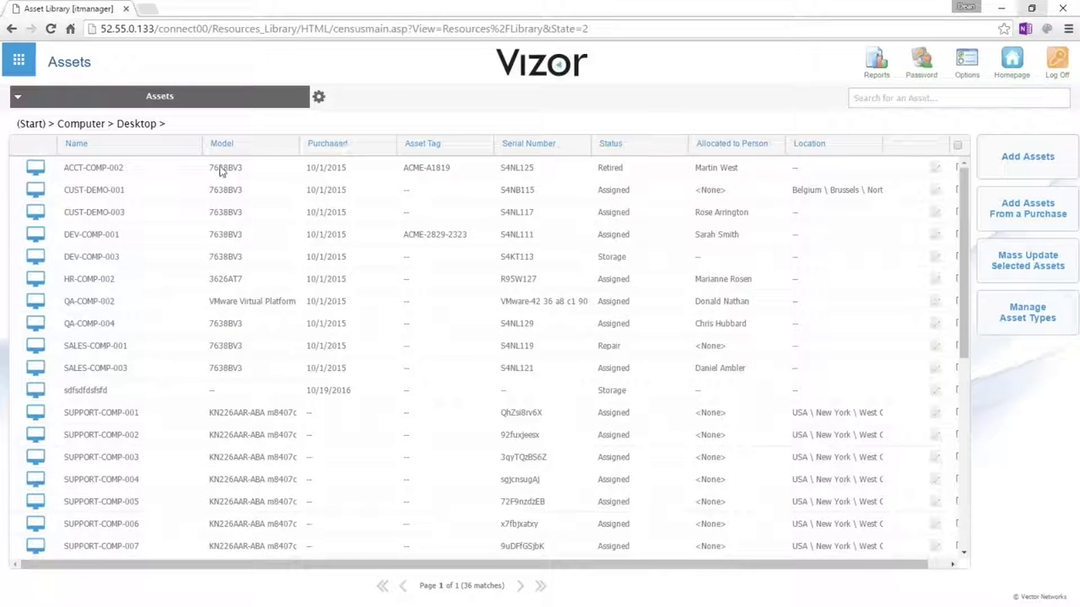
Browse the saved Assets views, then open the ACCT-COMP-002 desktop record.
click(144, 125)
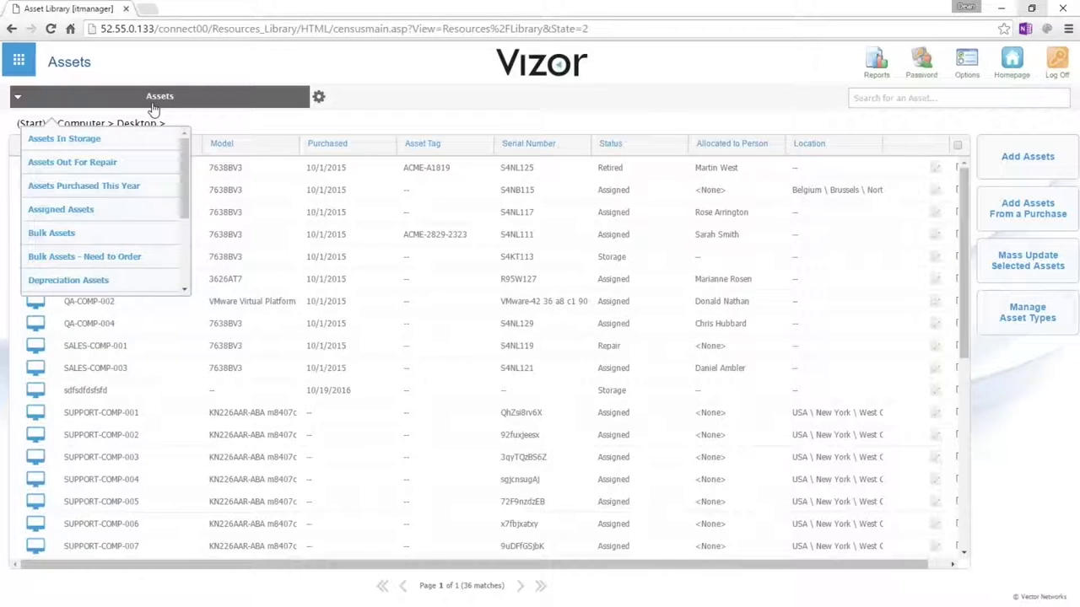
click(145, 165)
scroll(147, 173, down, 1)
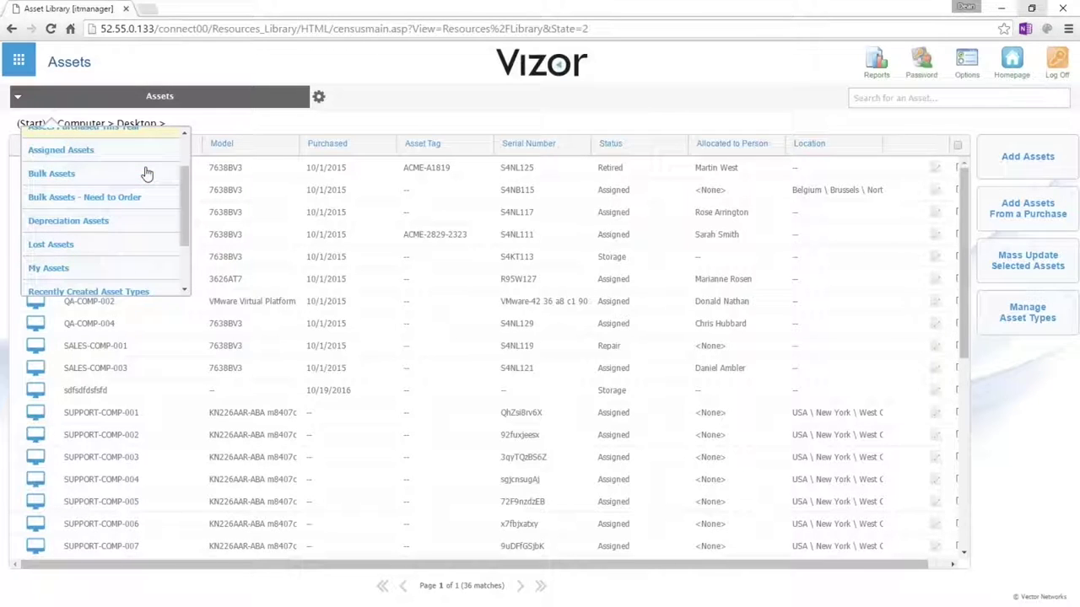
scroll(147, 172, down, 1)
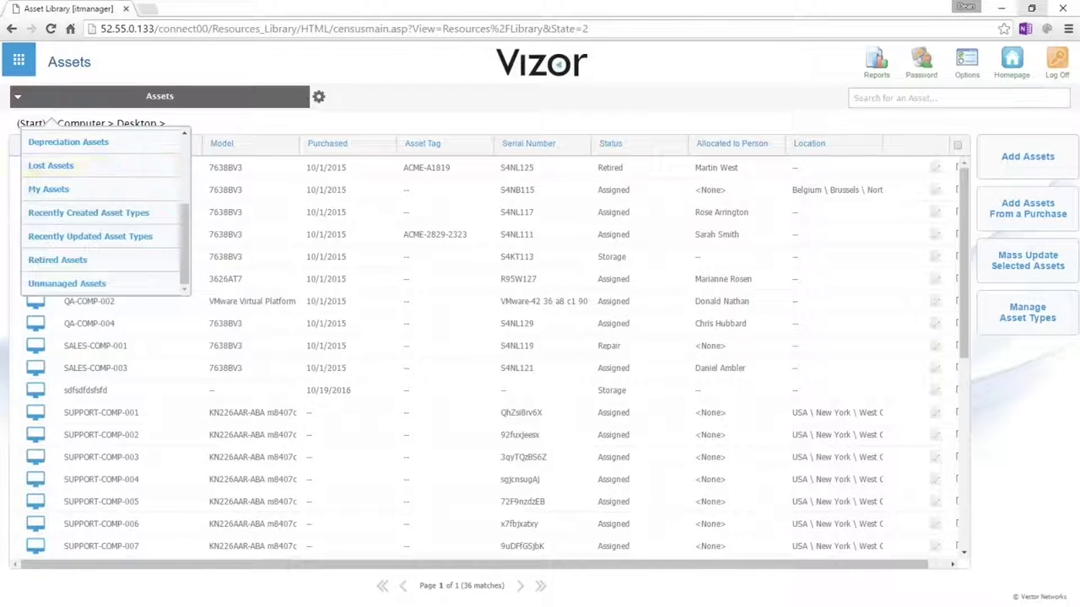
click(268, 109)
click(94, 169)
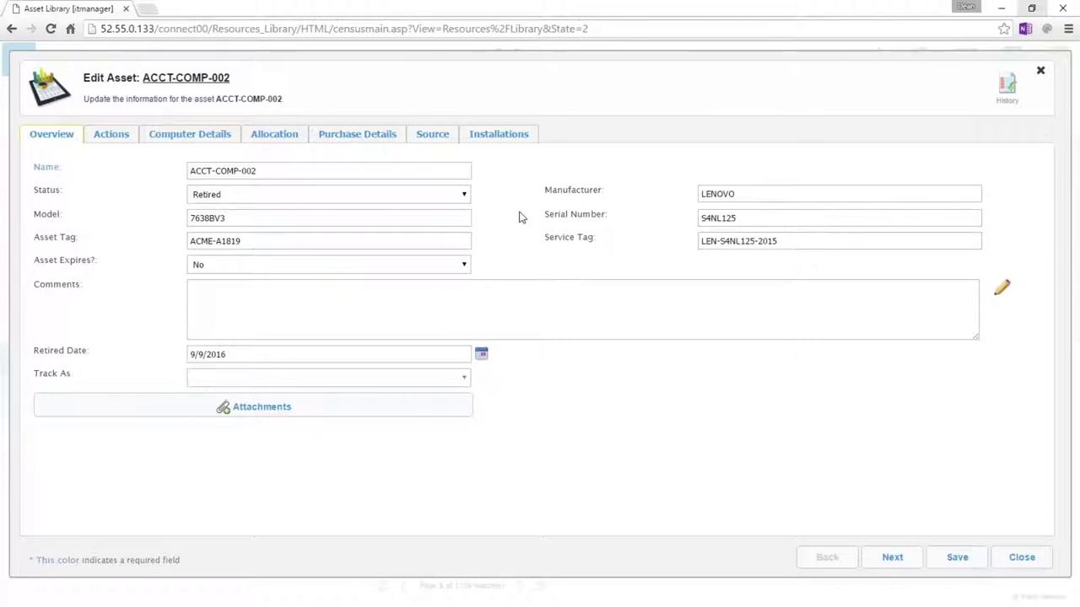
Review the status options, keeping Retired, and view ACCT-COMP-002's purchase and warranty details.
click(465, 196)
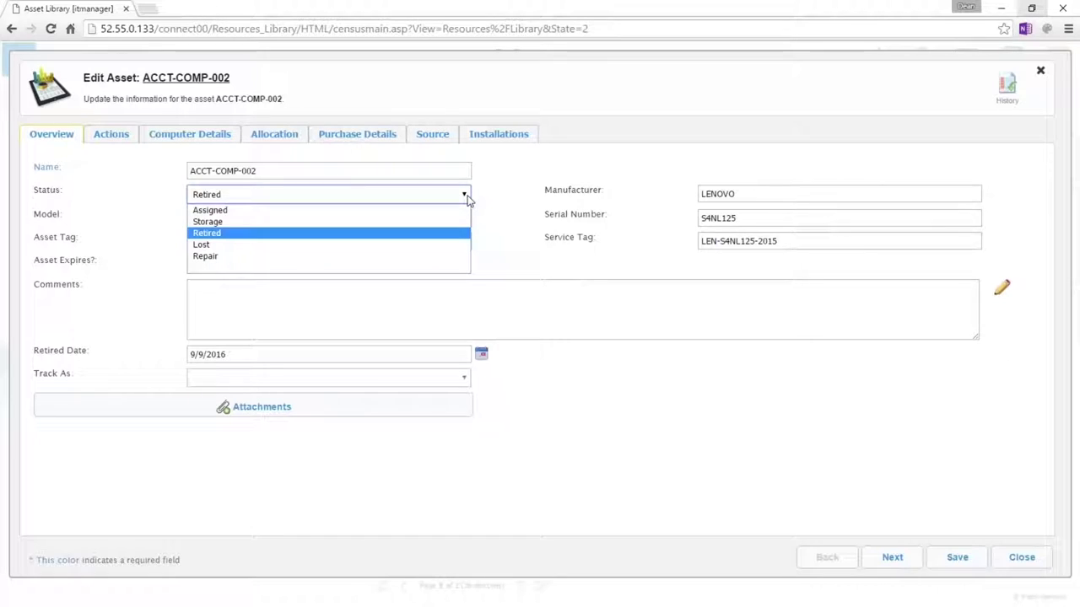
click(414, 232)
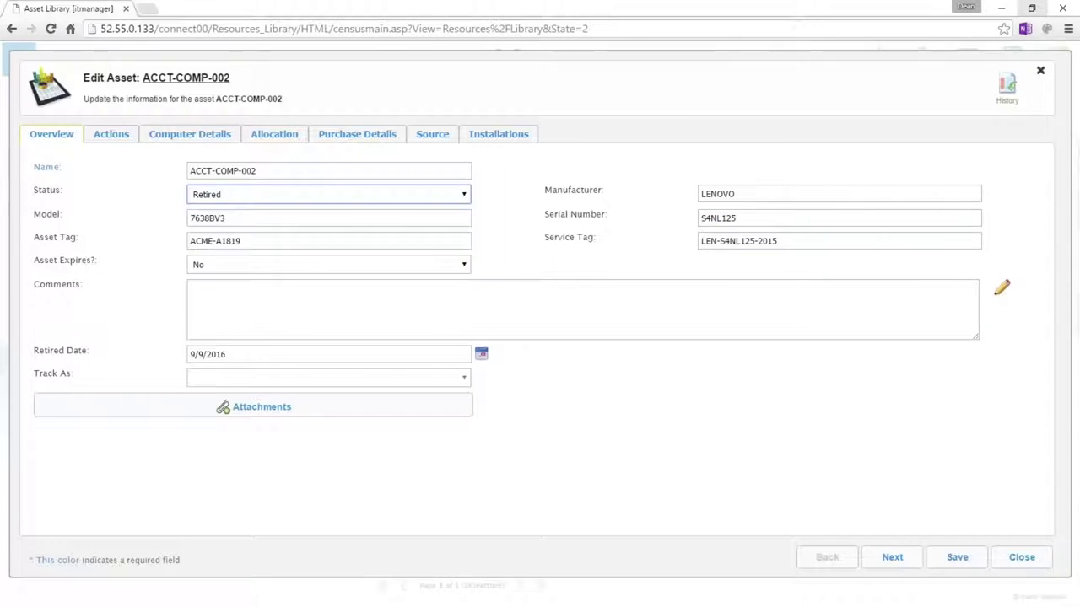
click(361, 136)
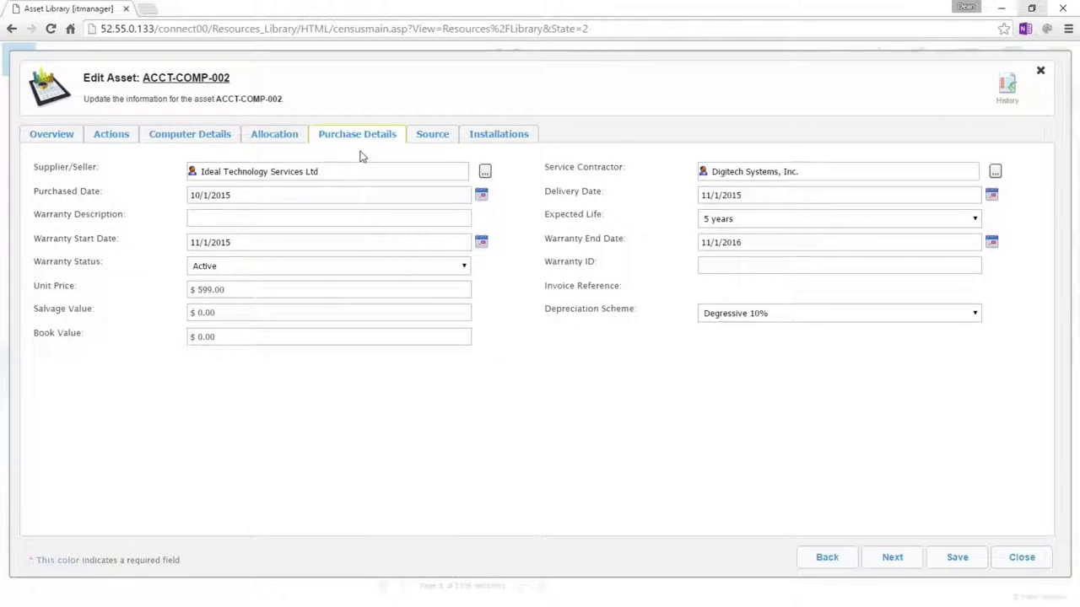
Show the hardware details and highlight the MAC address A1-A2-A3-A4-A5-A6.
click(206, 139)
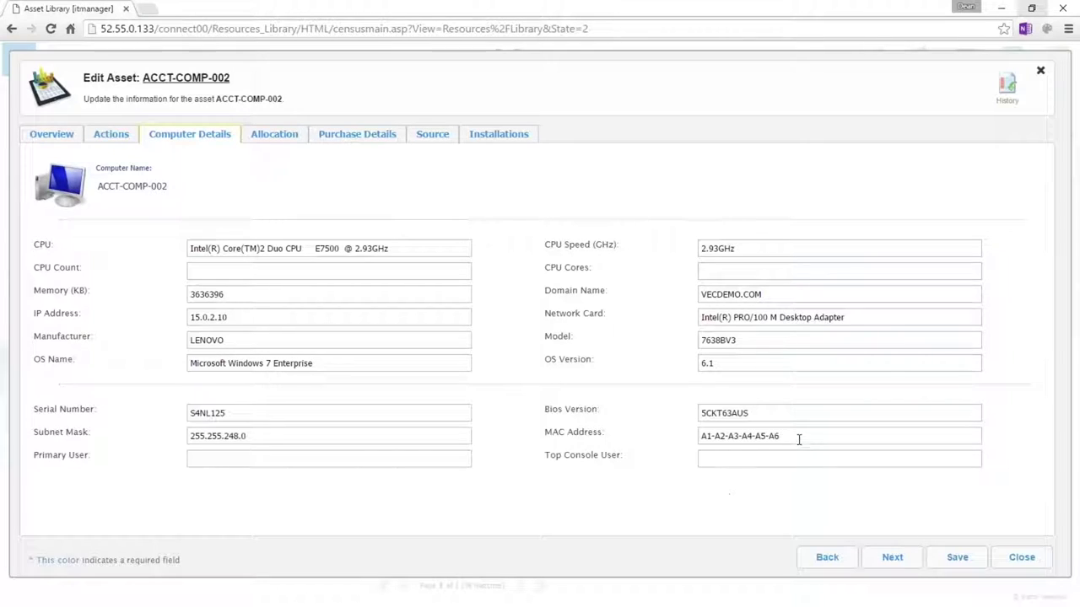
drag(791, 438, 693, 425)
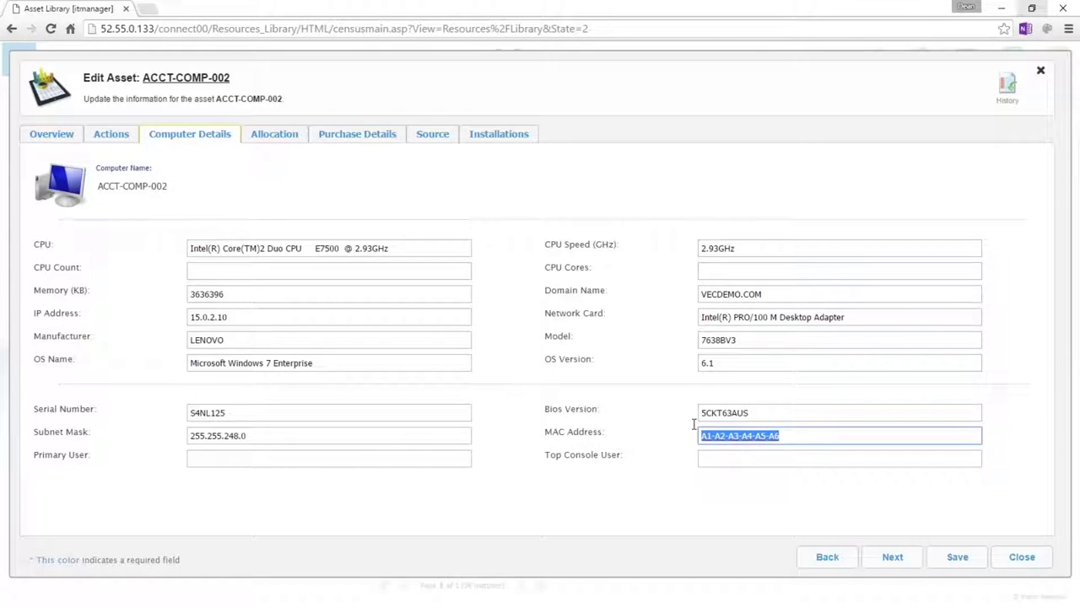
click(802, 436)
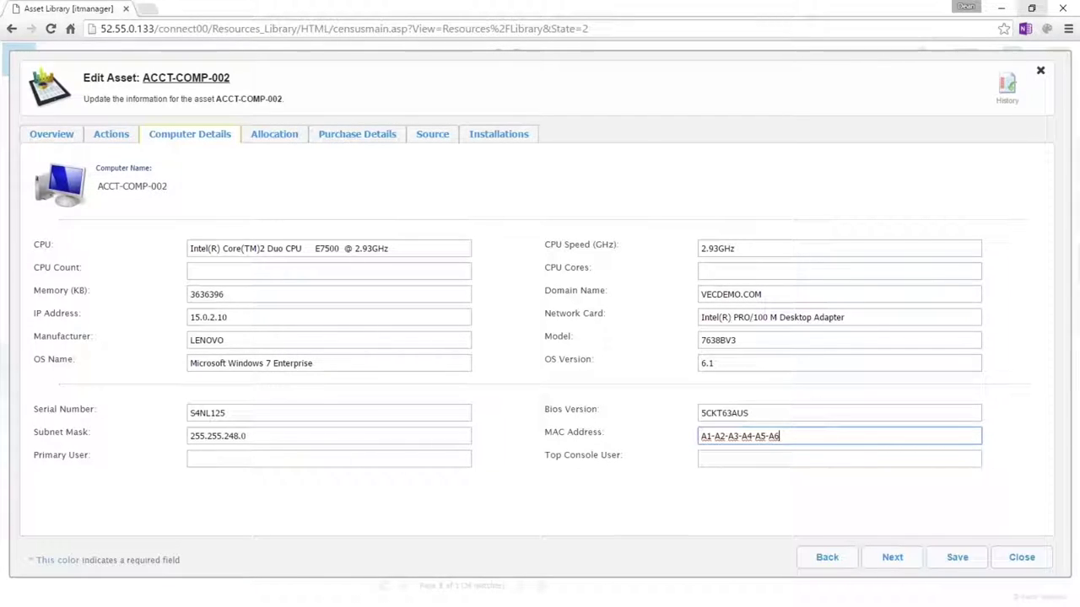
List ACCT-COMP-002's installed software, including PC-Duo Master and Host 8.10.2613.
click(500, 137)
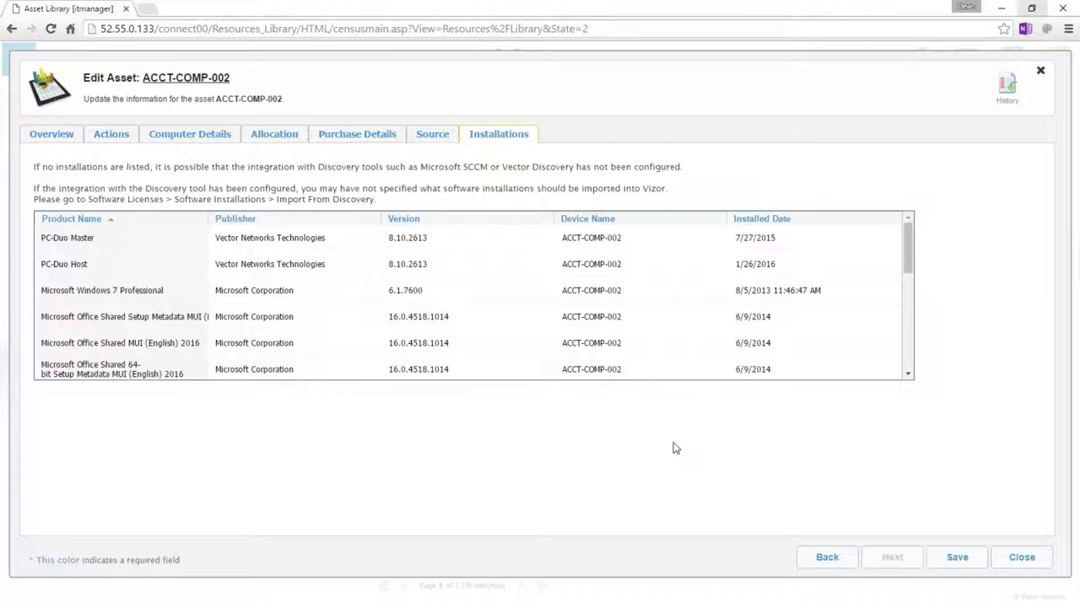
Close the asset, return to the homepage and open the 14-entry Software Licenses page.
click(1003, 552)
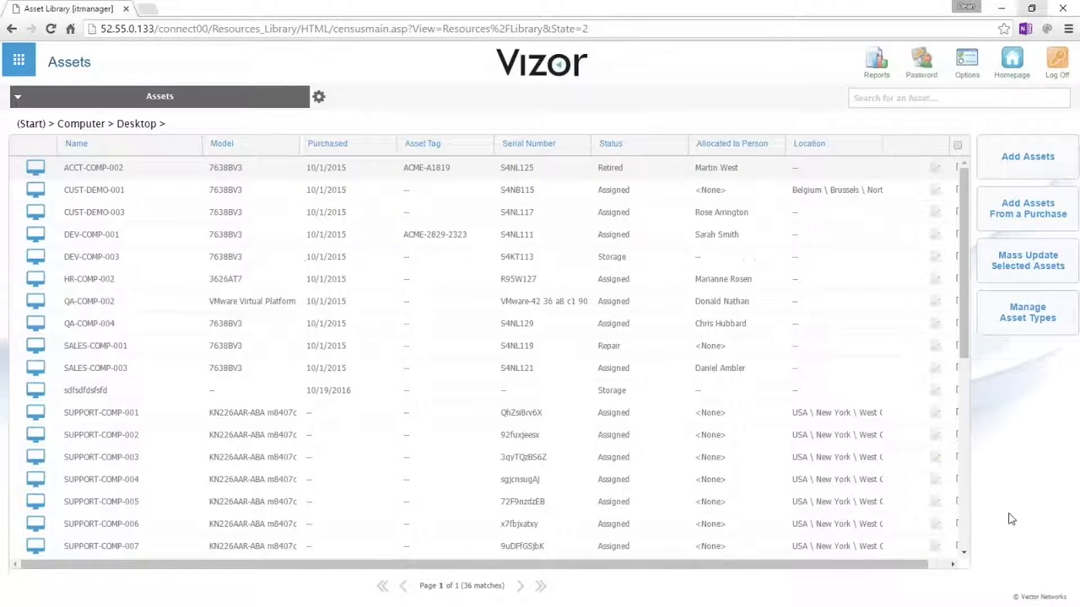
click(1012, 61)
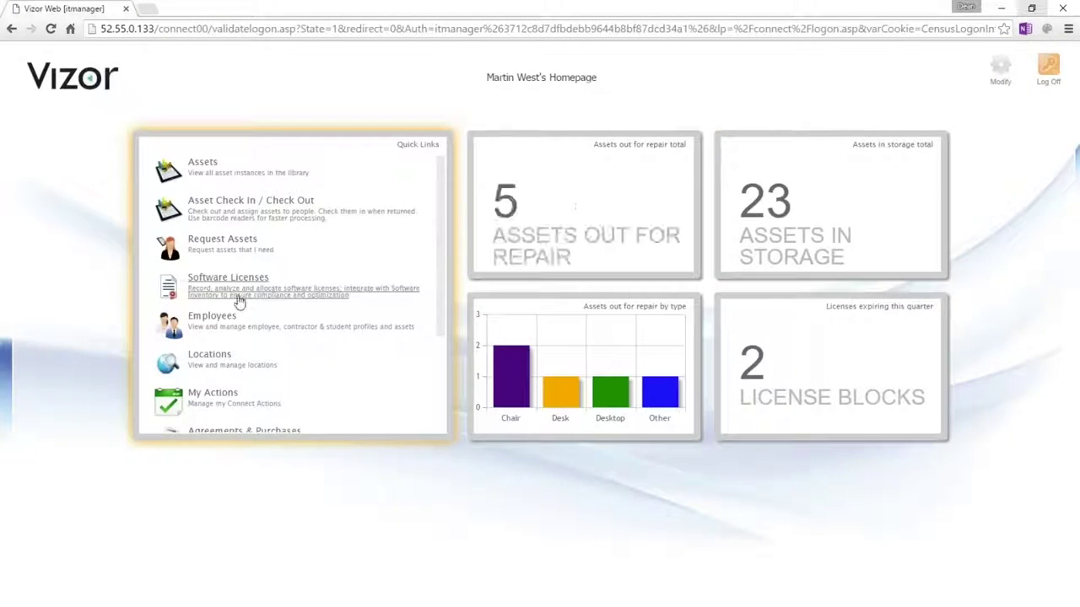
click(240, 301)
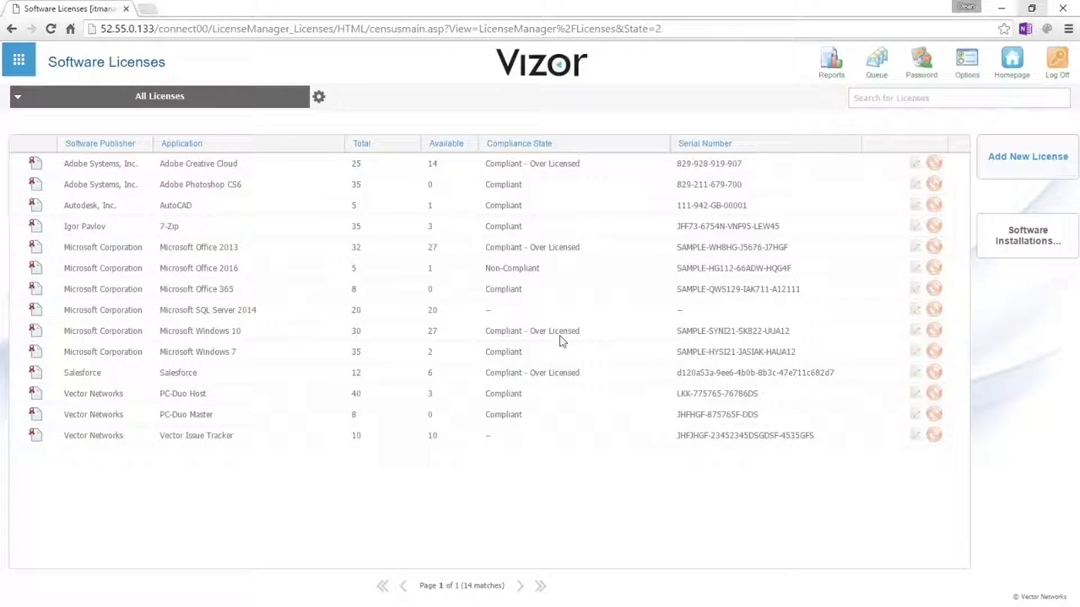
Open the Software License Compliance by Application report and scroll through its chart and table.
click(1025, 260)
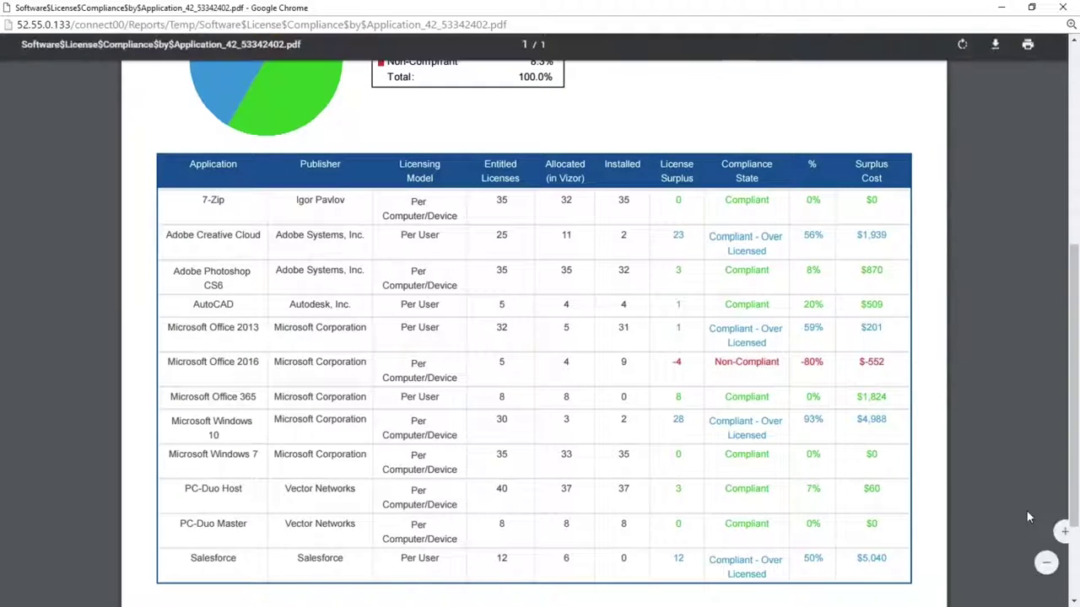
scroll(970, 424, up, 3)
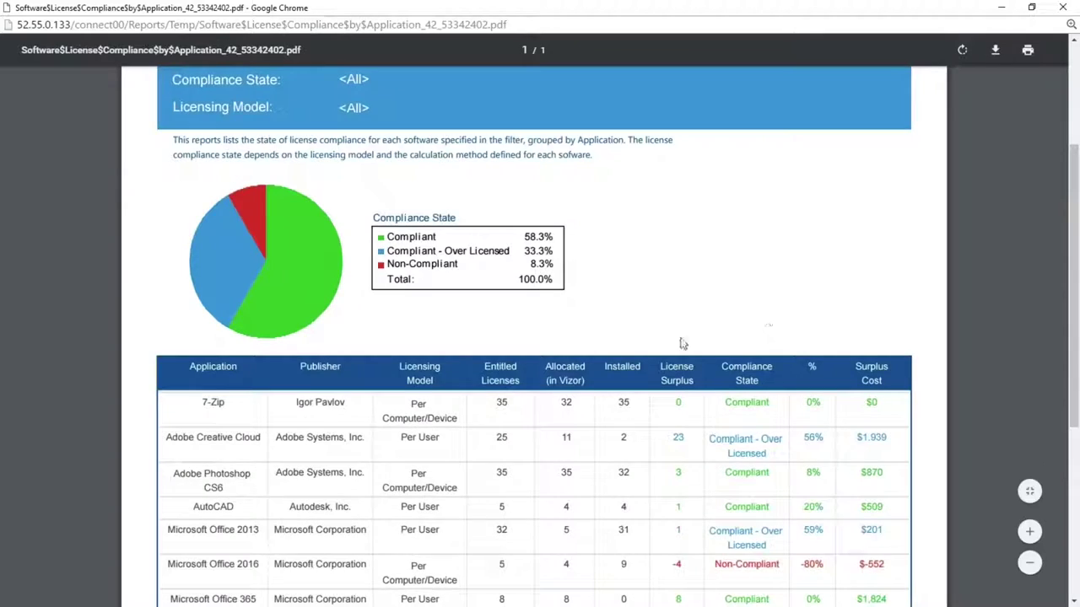
scroll(682, 346, up, 1)
scroll(633, 391, up, 2)
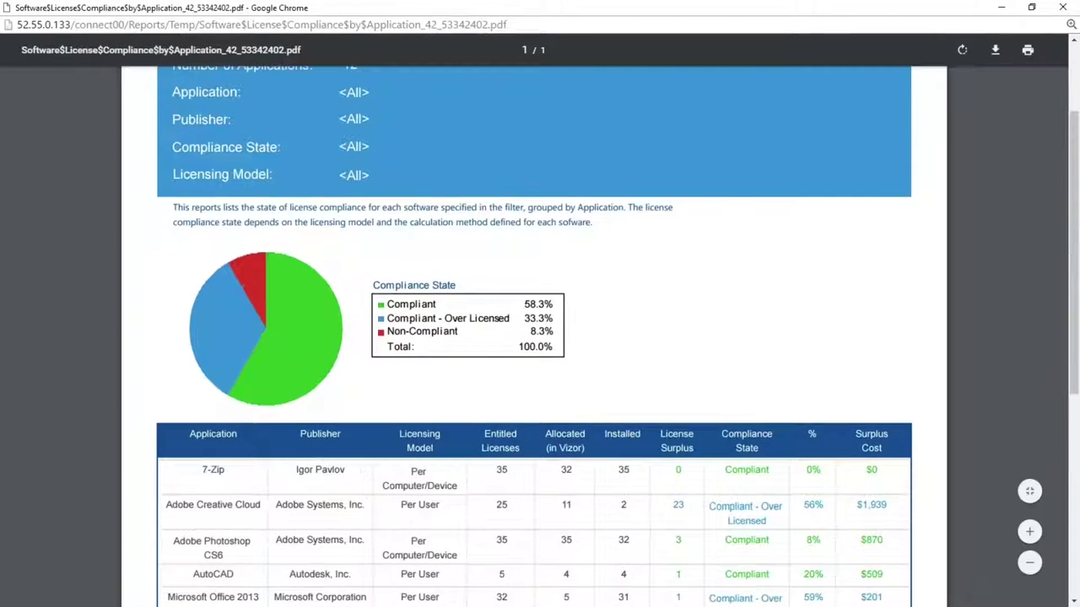
scroll(599, 405, down, 4)
scroll(589, 411, down, 2)
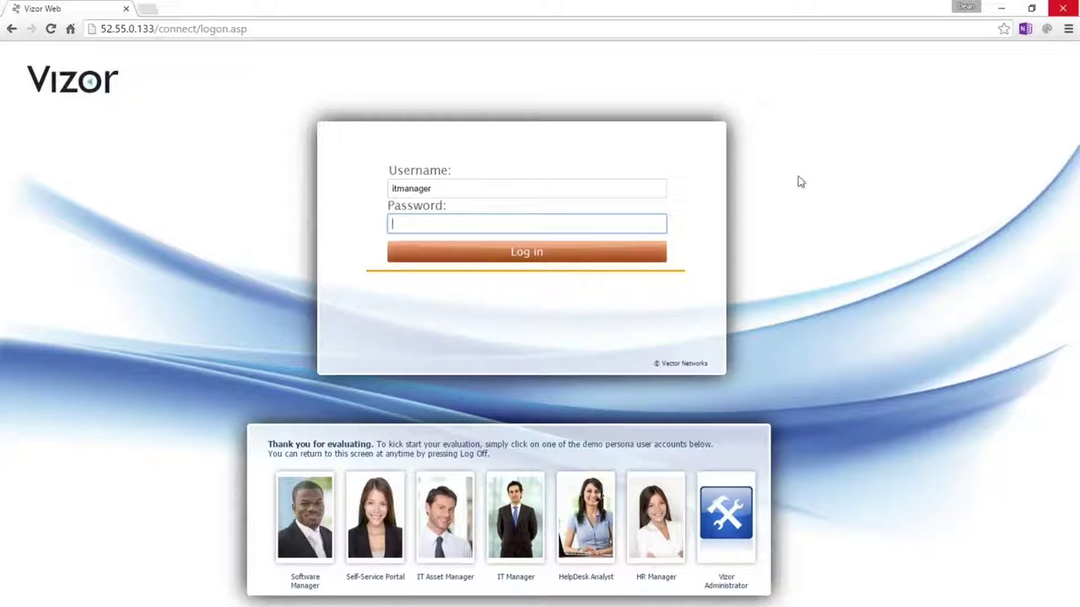
Log in as the Self-Service Portal employee and open Request Assets > Computer.
click(374, 516)
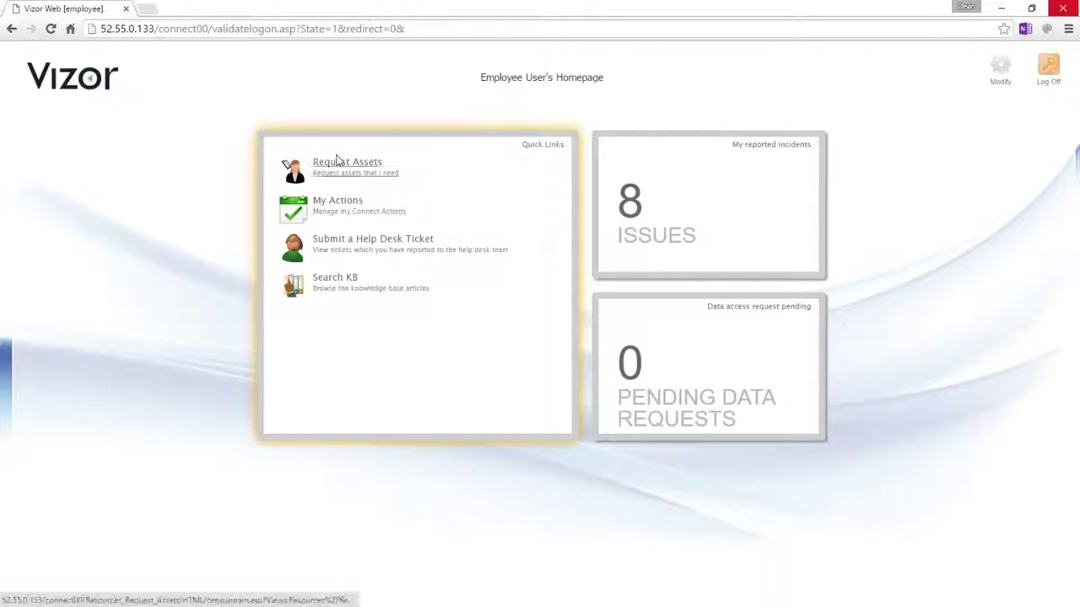
click(336, 161)
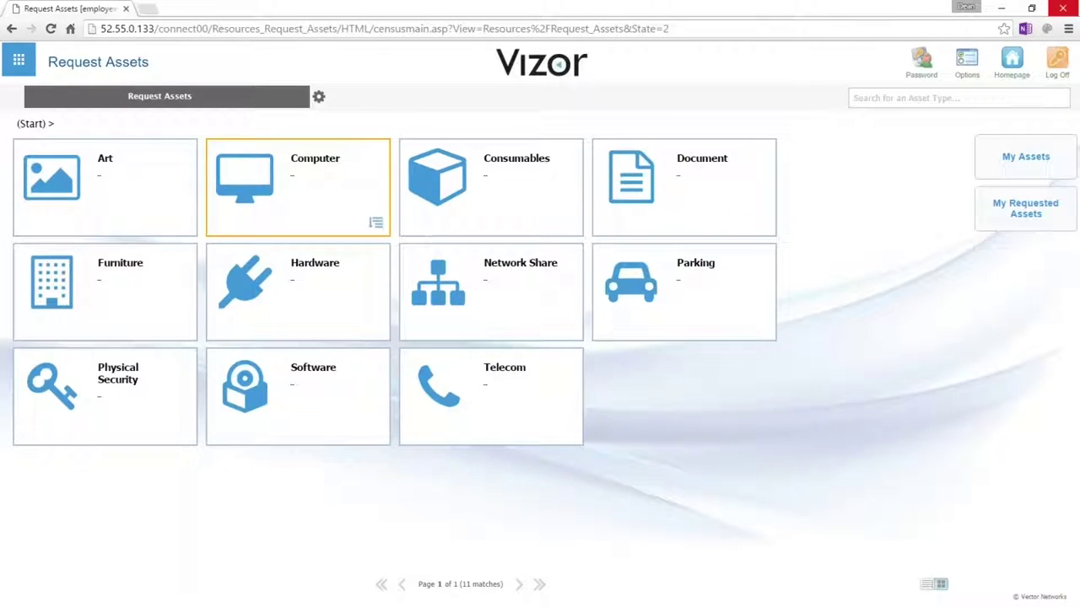
key(Return)
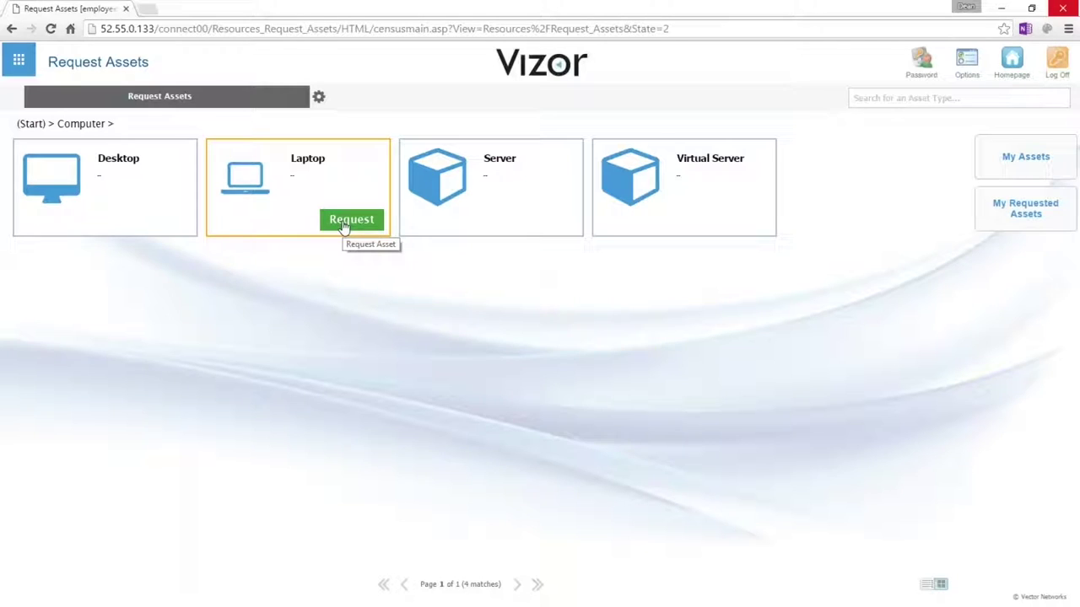
Start a $599.00 Laptop request and show its nine Accessories Needed choices.
click(344, 226)
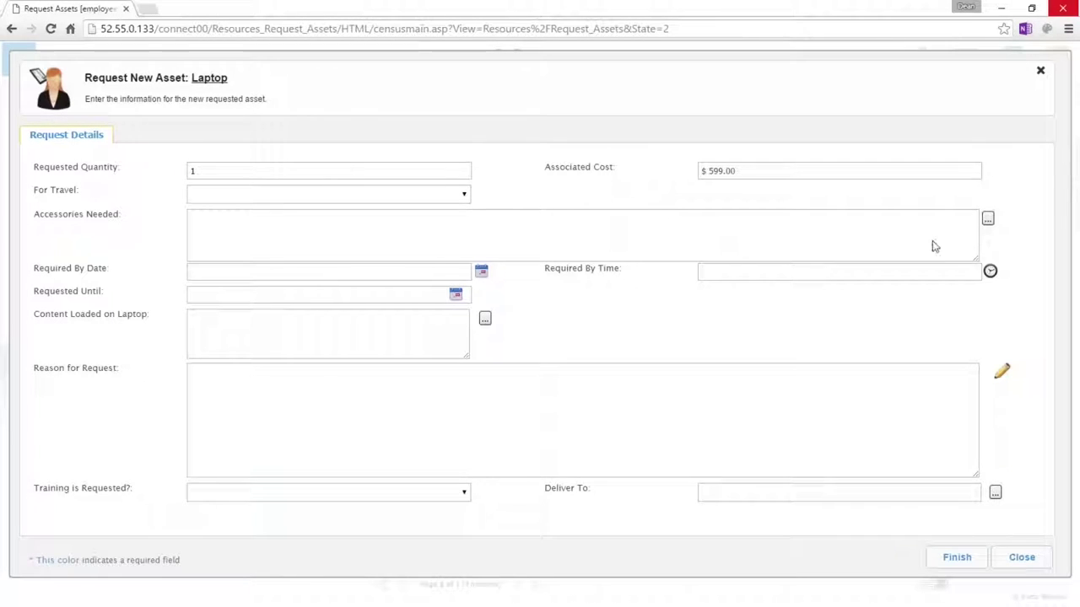
click(988, 219)
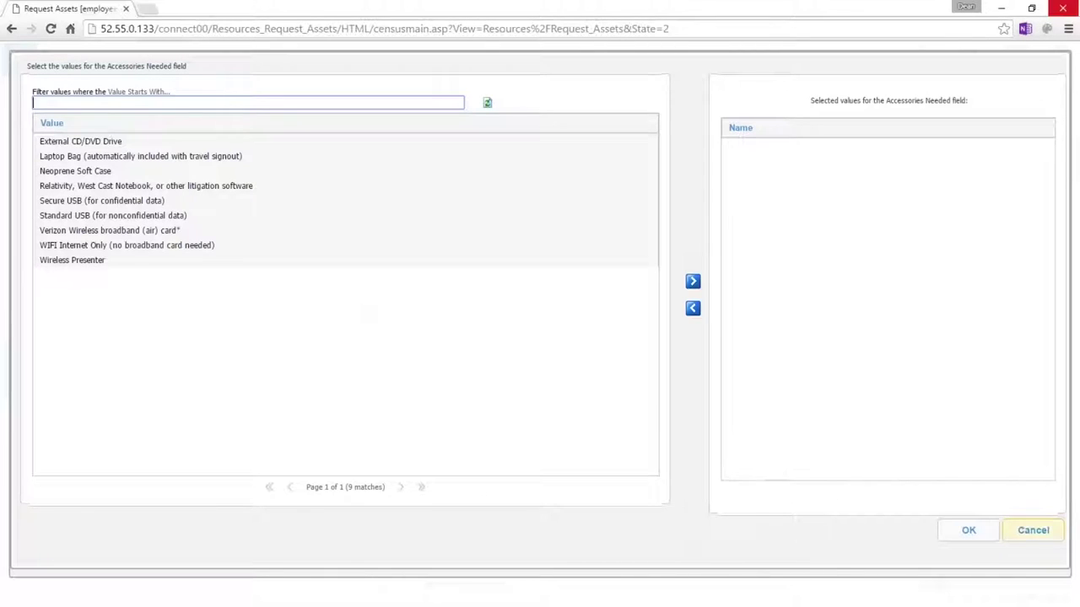
Discard the Laptop request without accessories, then log off the employee account.
click(1022, 539)
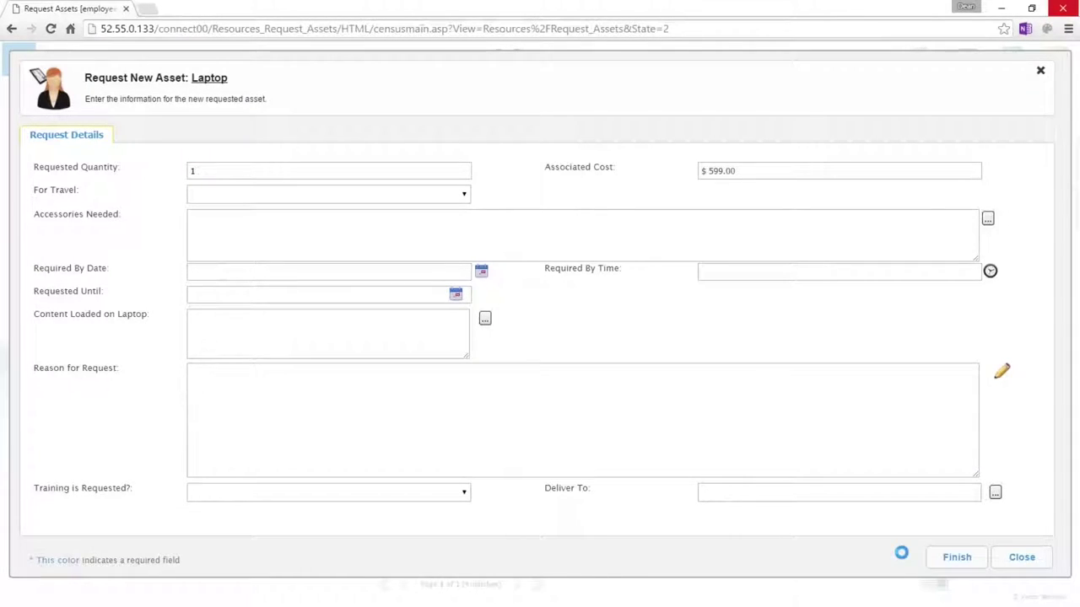
click(1019, 557)
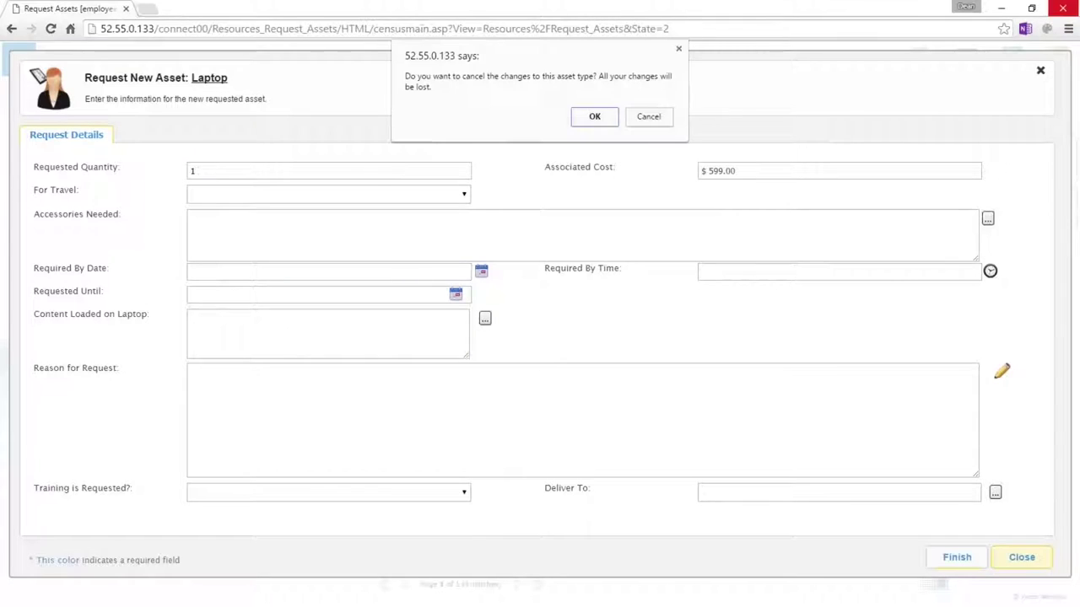
click(595, 117)
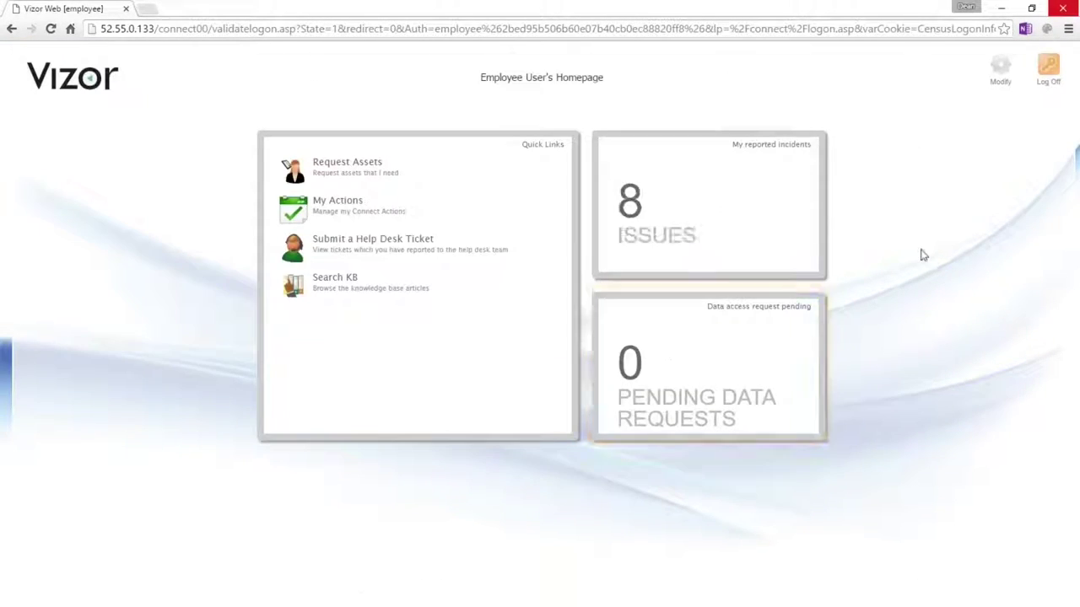
click(1048, 69)
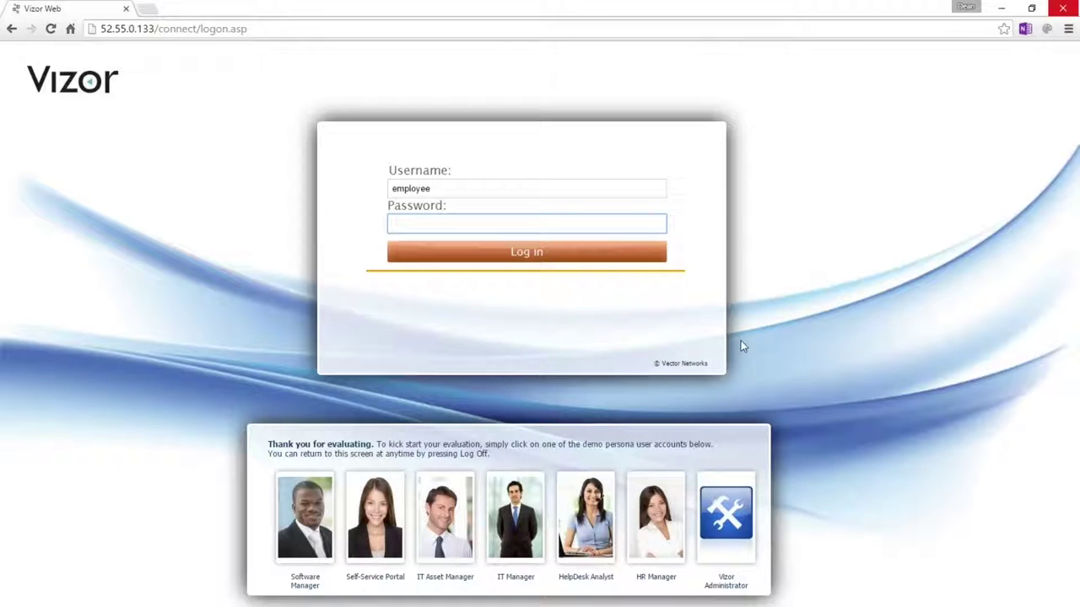
Log in as the IT Manager persona and open Laptop request 361 from My Actions.
click(516, 516)
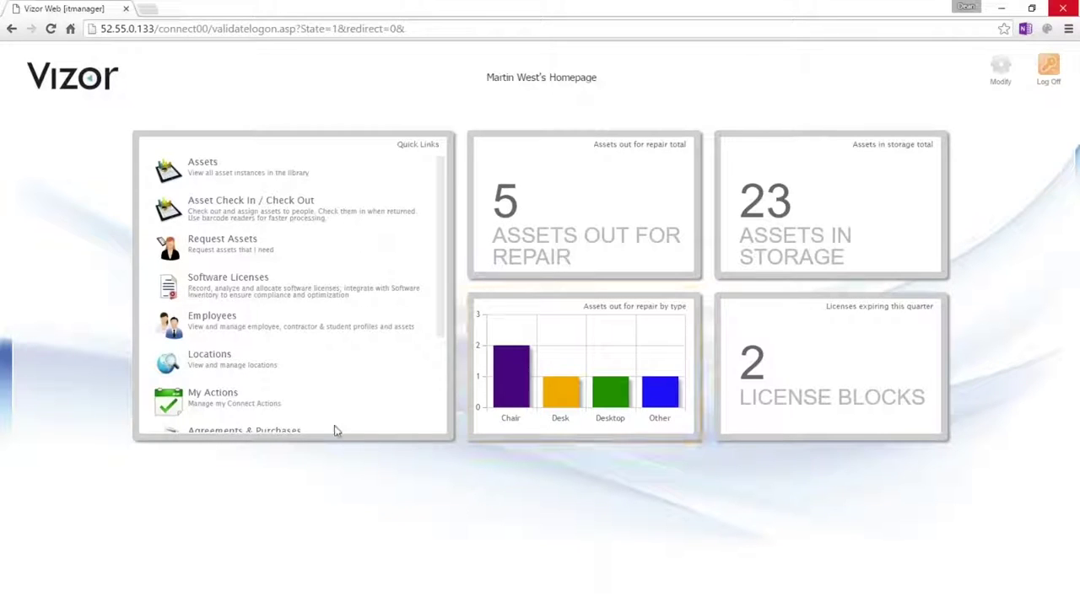
click(214, 401)
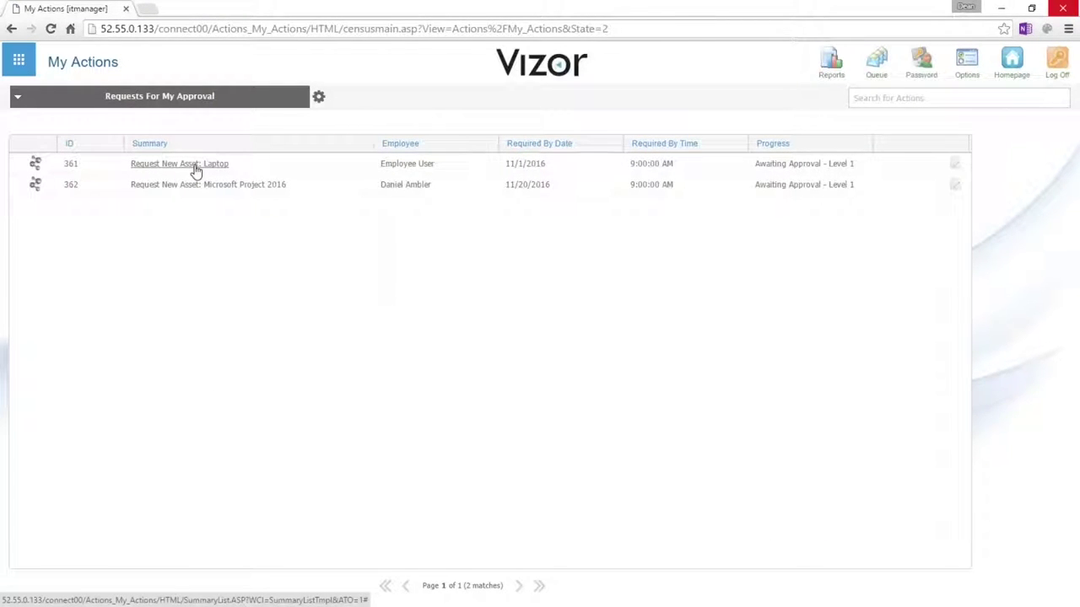
click(196, 165)
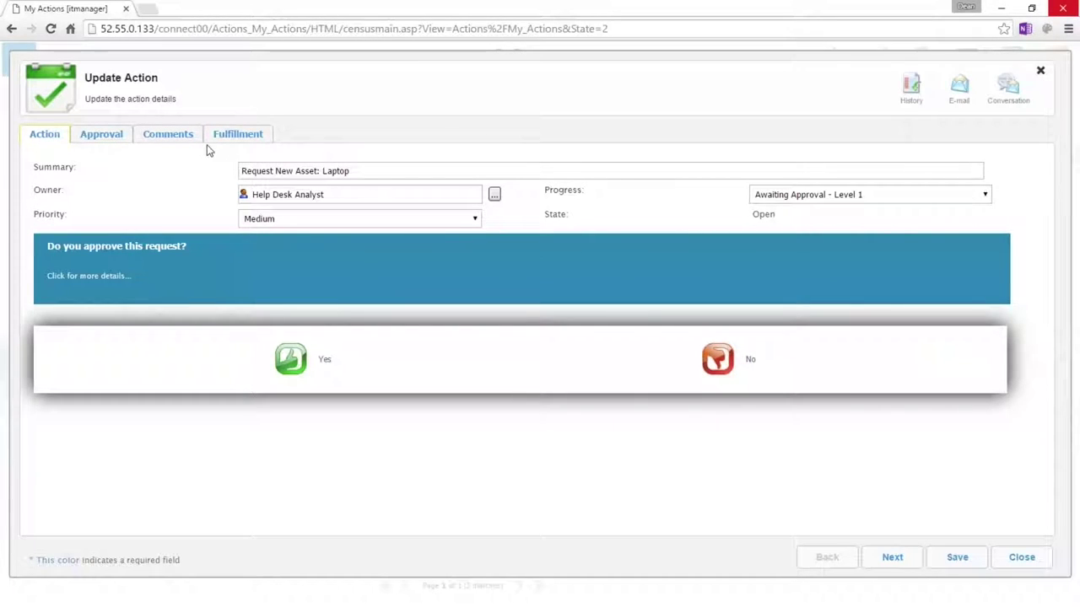
Check request 361's Comments, then its Fulfillment details: 1 requested, none fulfilled.
click(181, 137)
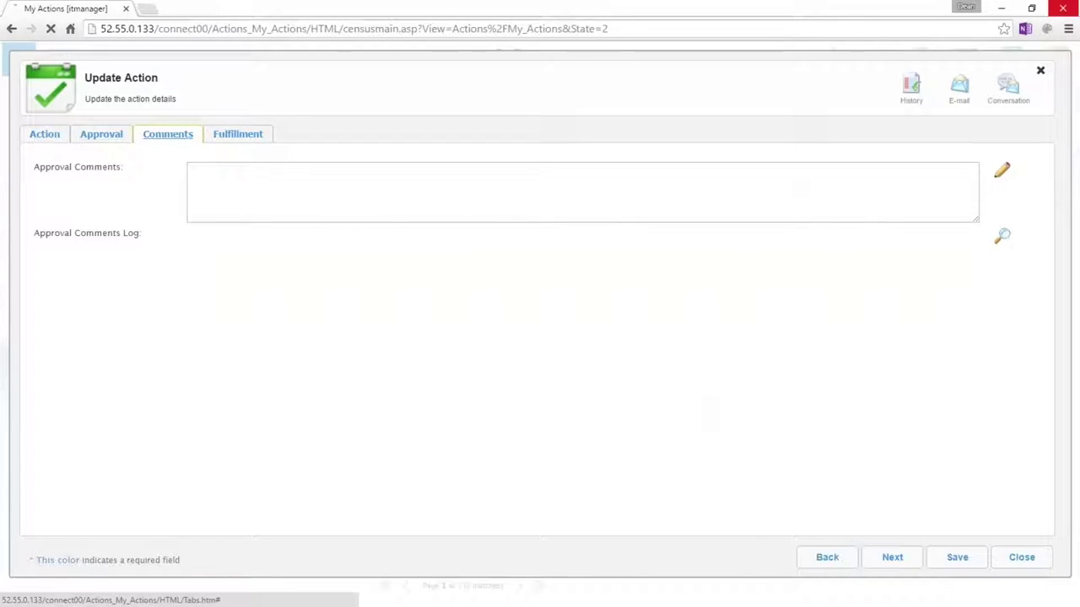
click(237, 139)
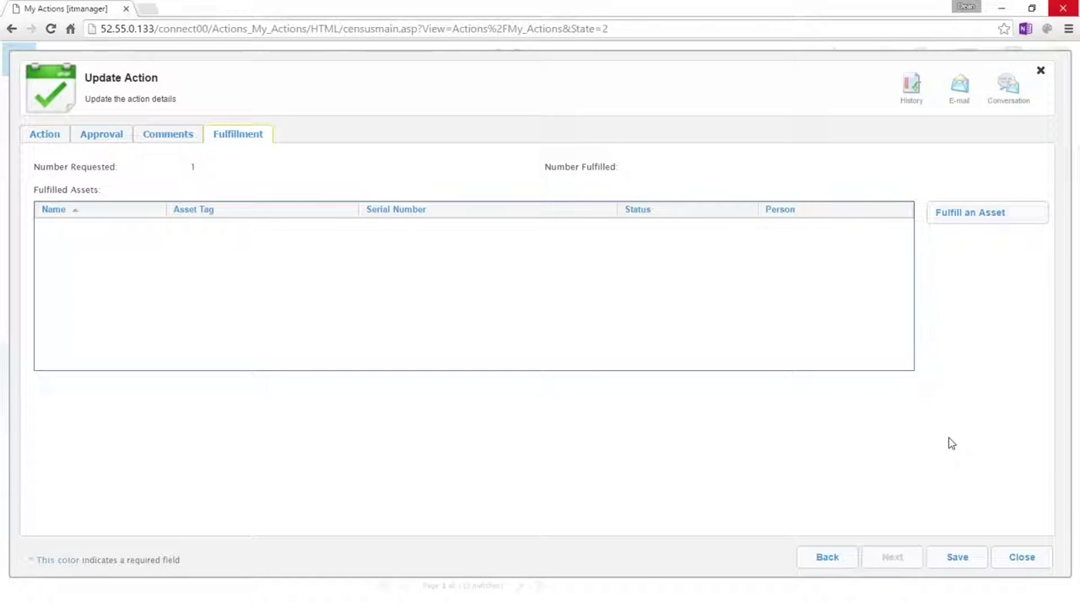
Close request 361 to return to the approval list showing requests 361 and 362.
click(1012, 559)
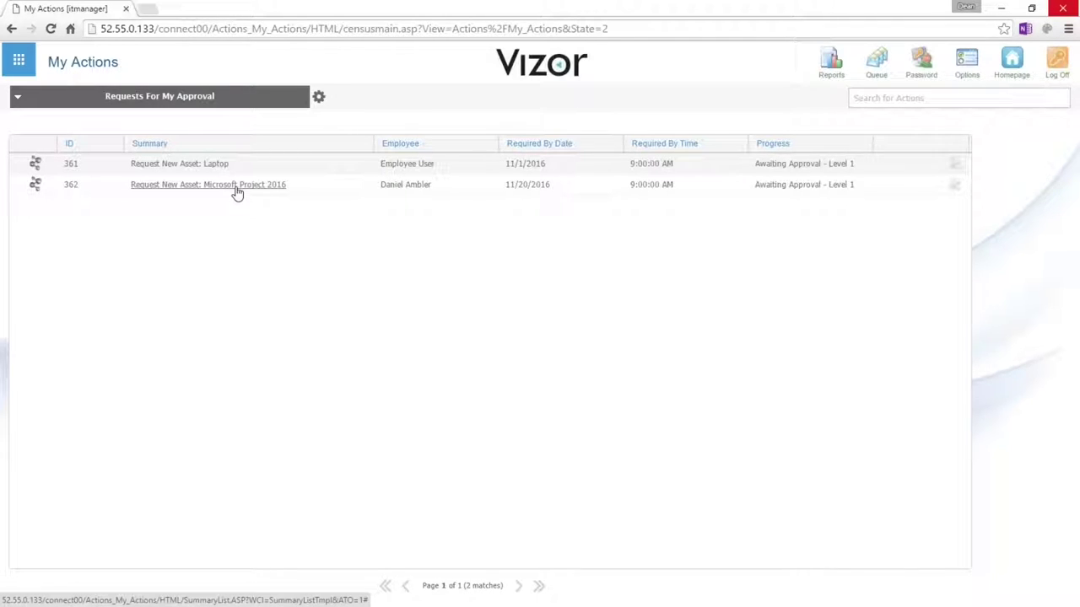
Go to the homepage and open Locations, listing Belgium and USA.
click(237, 188)
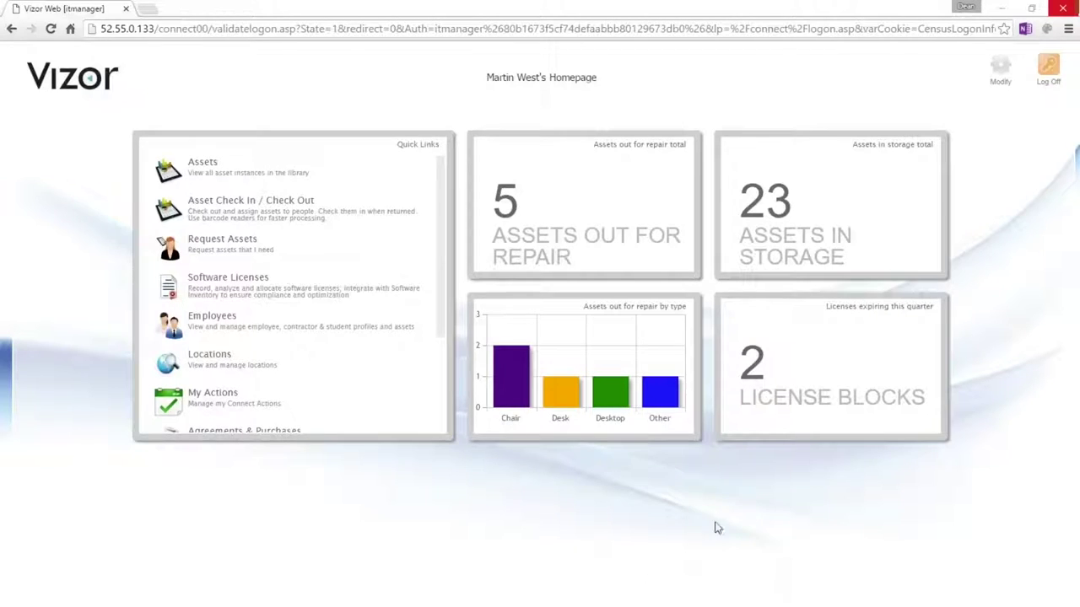
click(207, 356)
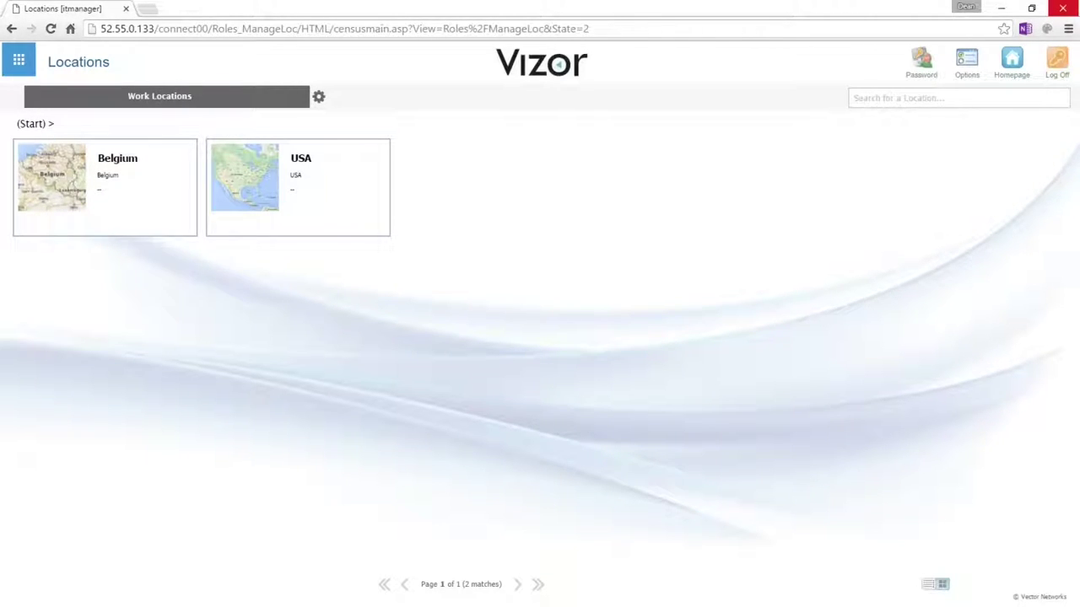
Drill from Belgium through Brussels to North Campus's floors, then open the North Campus record.
key(F5)
click(104, 187)
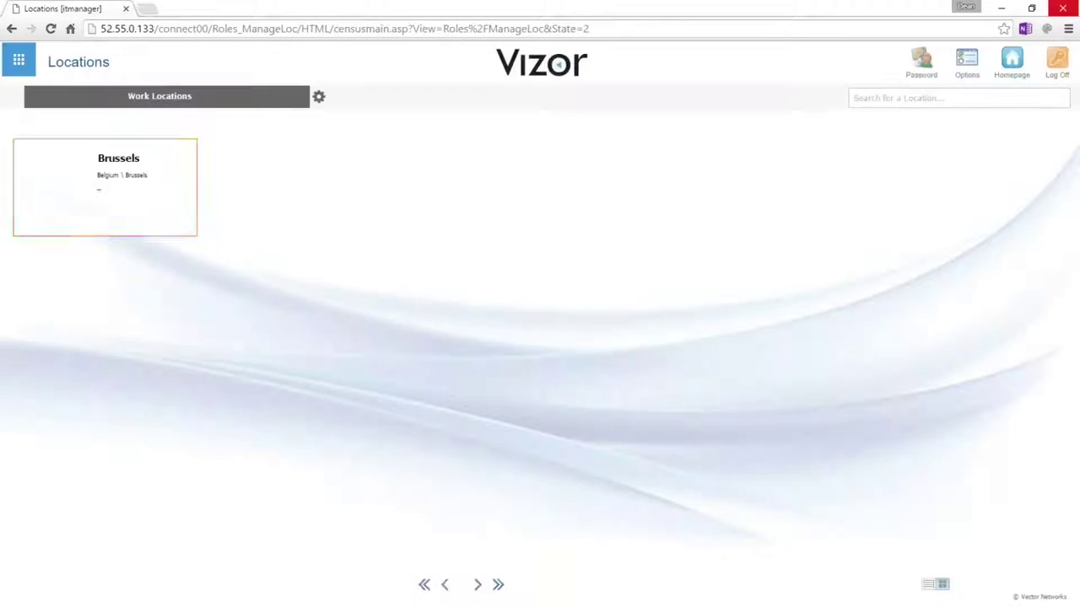
click(148, 200)
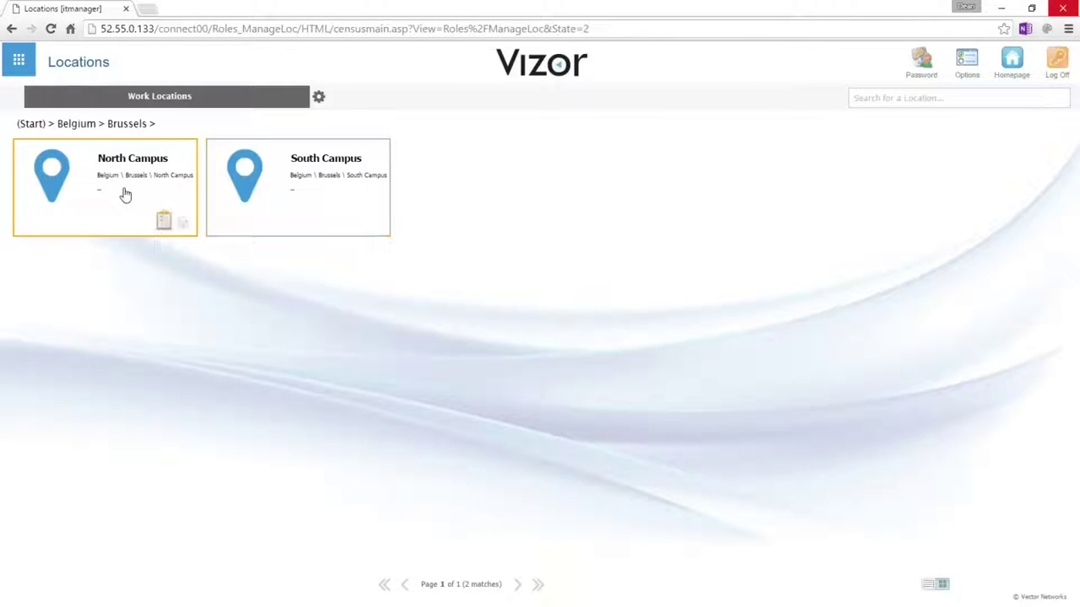
click(125, 195)
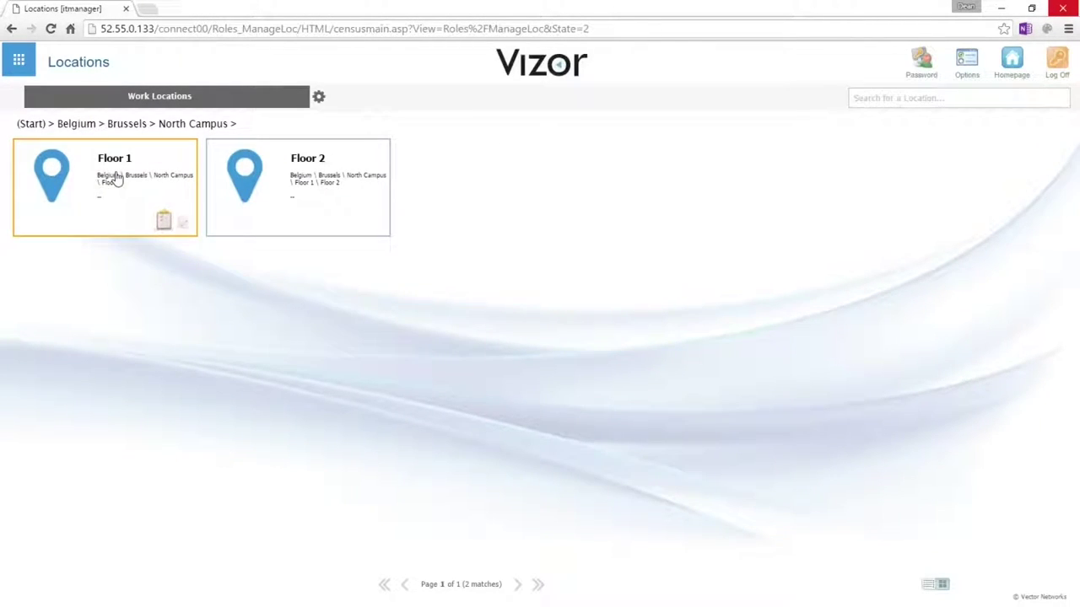
click(127, 123)
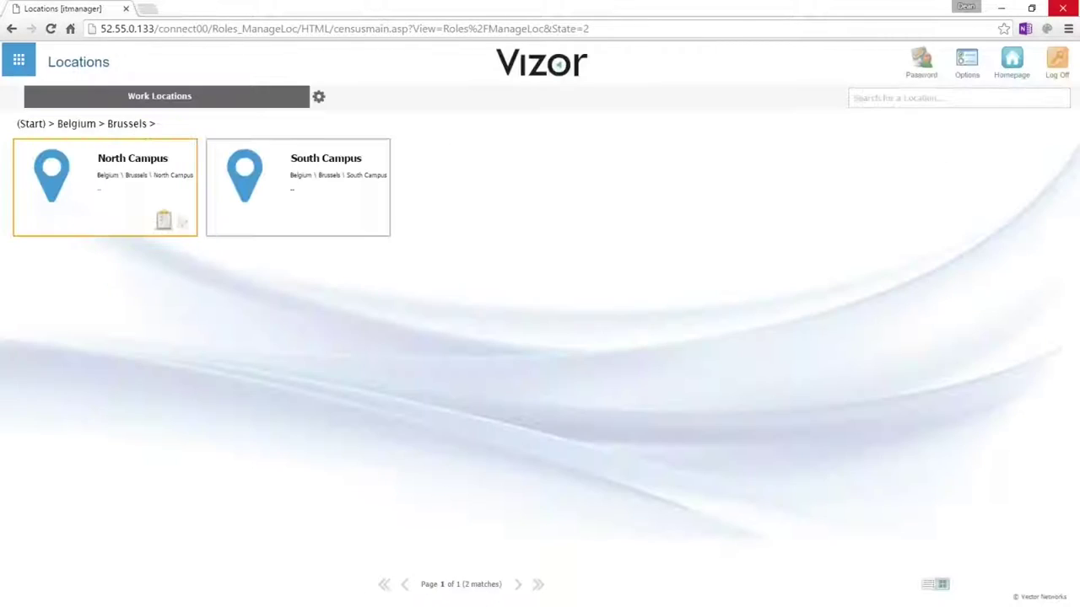
click(164, 223)
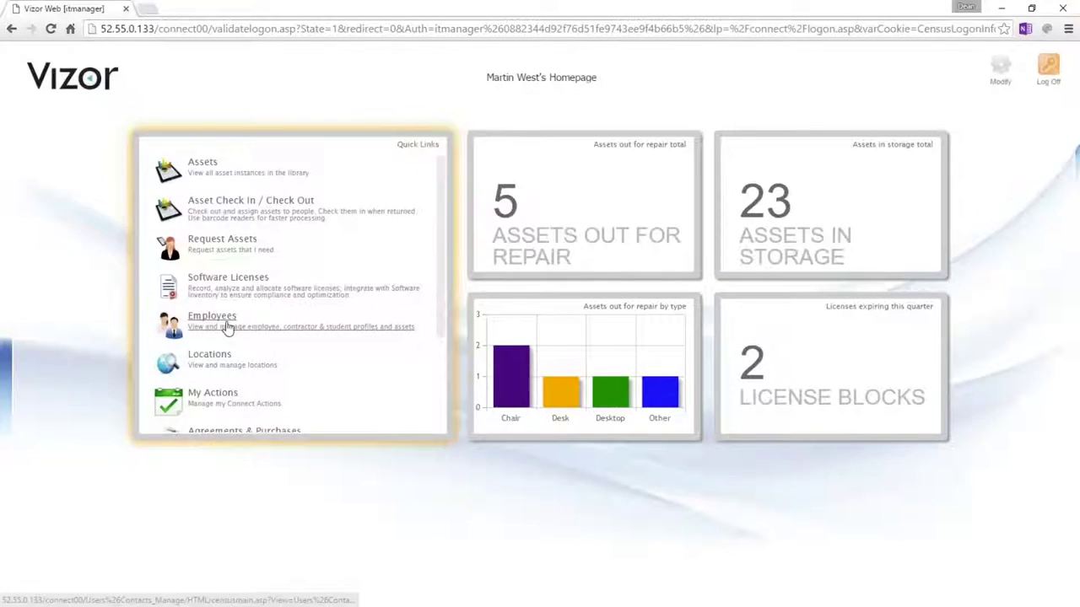
Open the Employees directory from the homepage quick links, showing 10 employee cards.
click(226, 327)
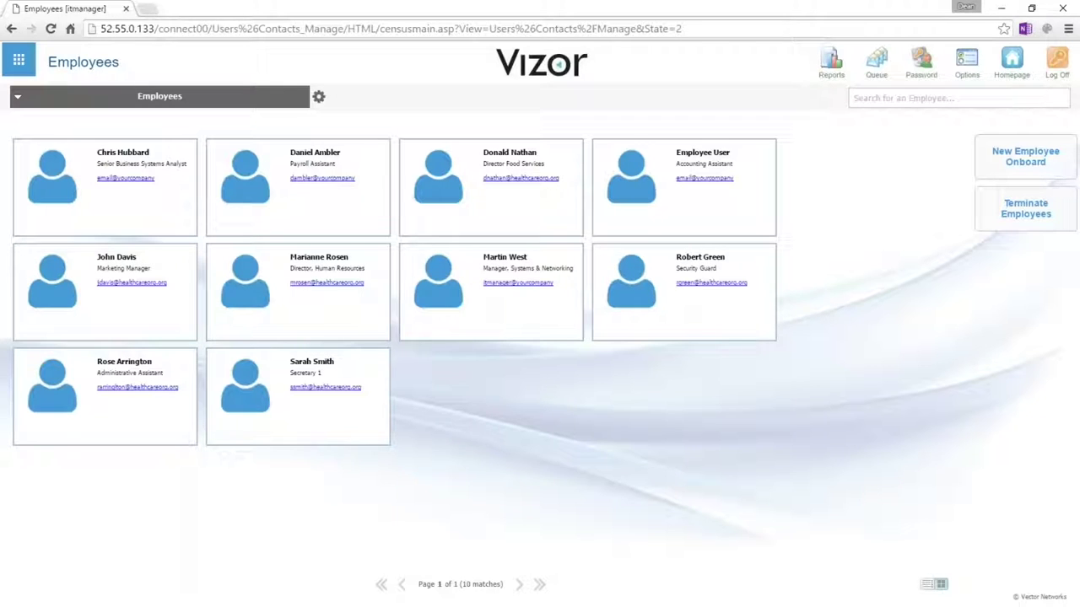
Open the Payroll Assistant's record and scroll through its assigned assets, including AutoCAD and SALES-COMP-003.
mouse_move(313, 174)
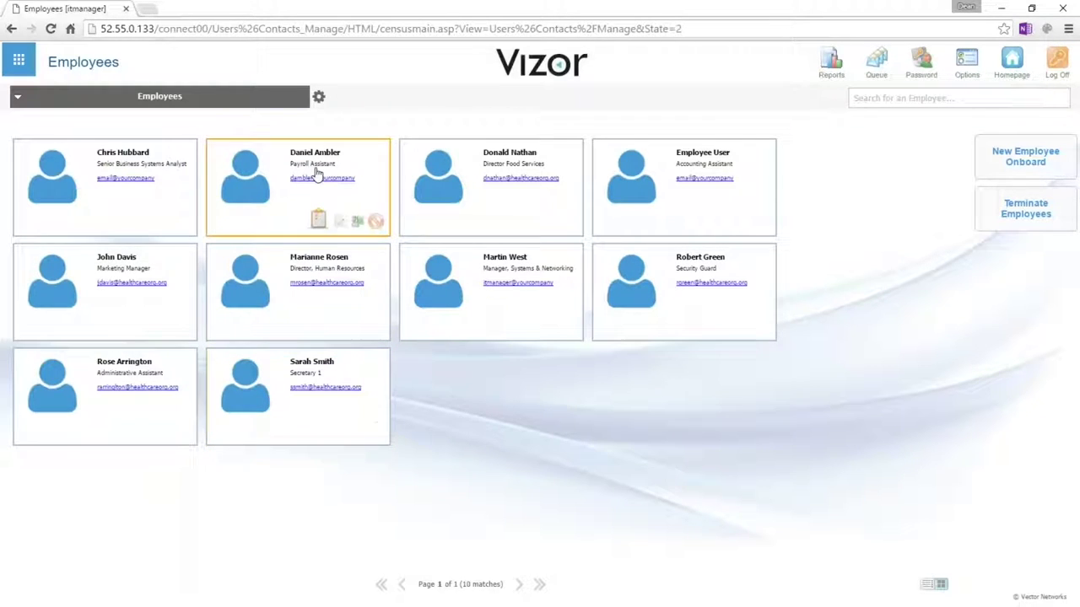
click(316, 221)
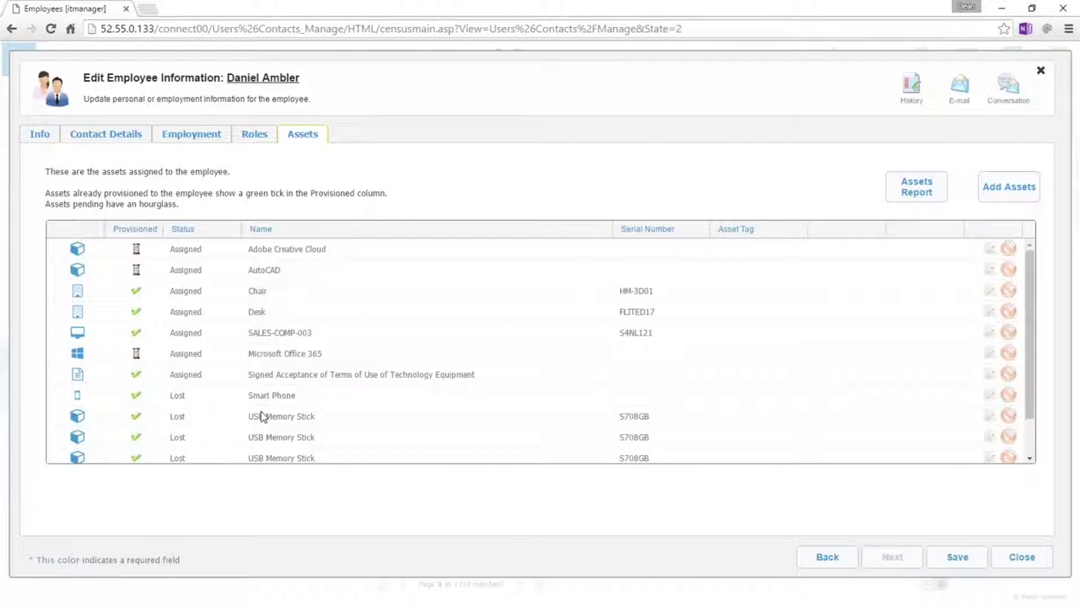
scroll(262, 419, down, 1)
scroll(259, 415, down, 2)
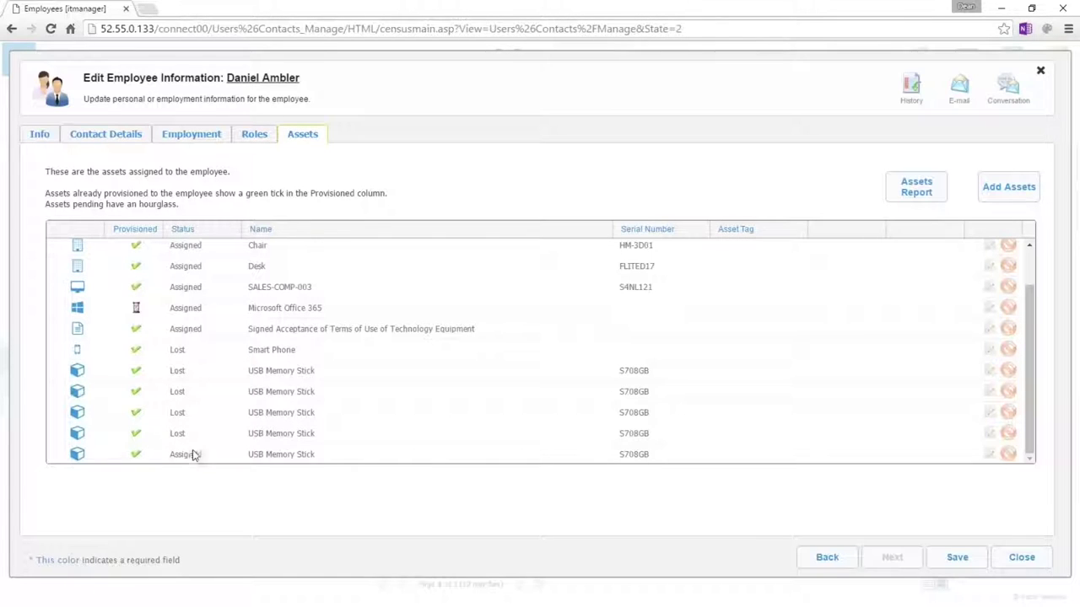
scroll(178, 384, up, 1)
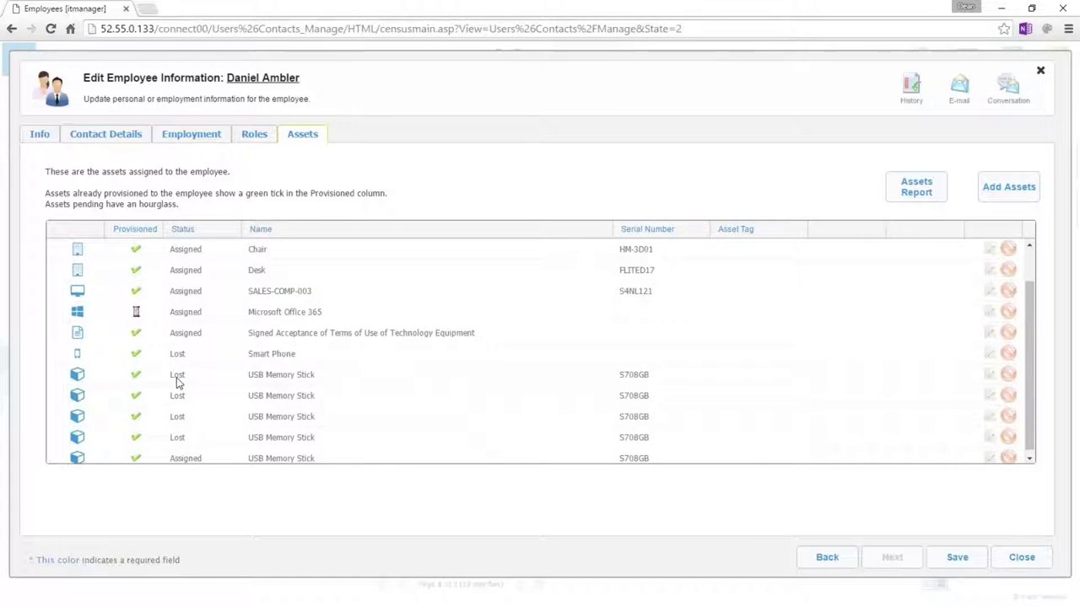
scroll(177, 382, up, 2)
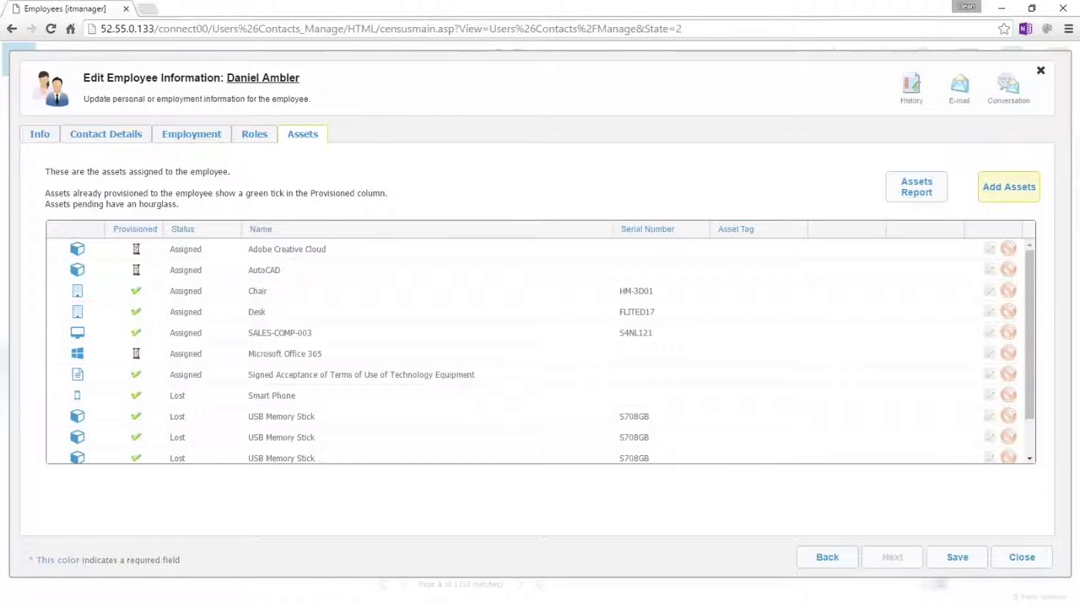
Add a Desktop from the Computer category to the employee's assets, skipping the details prompt.
click(987, 189)
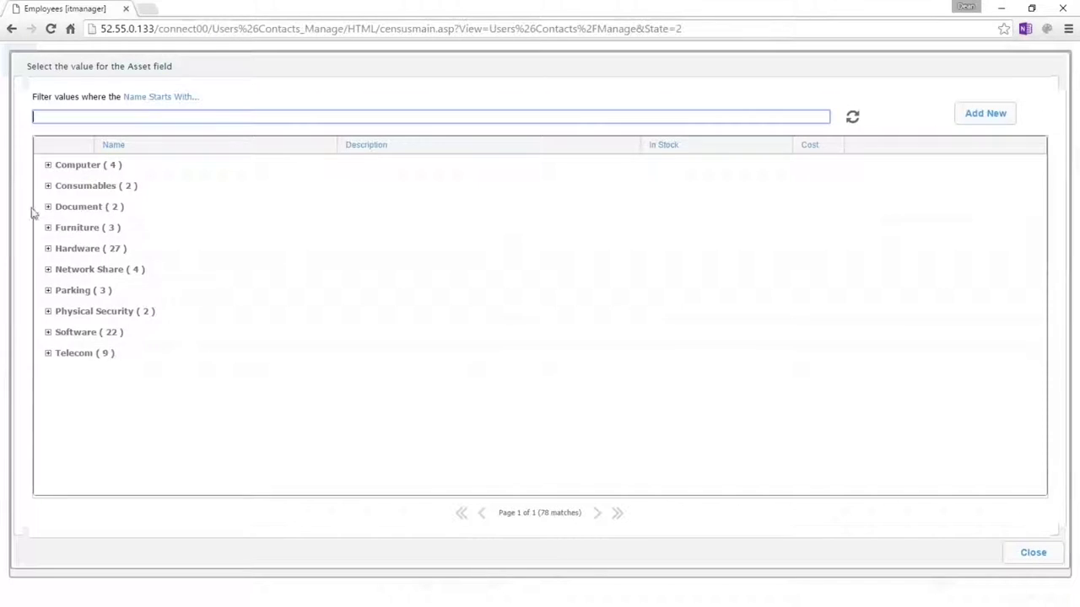
click(48, 166)
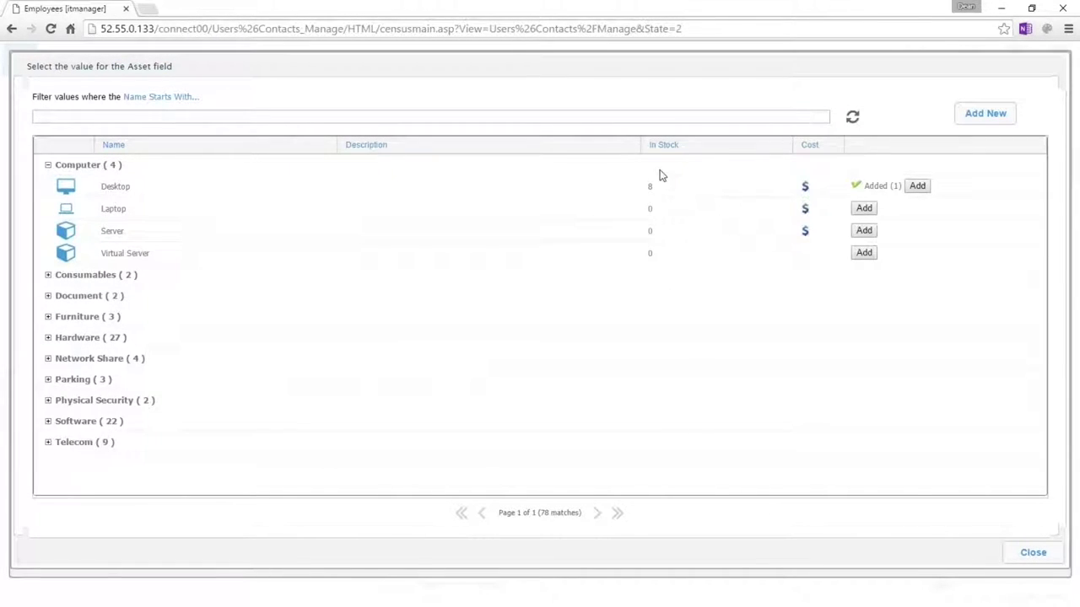
click(916, 186)
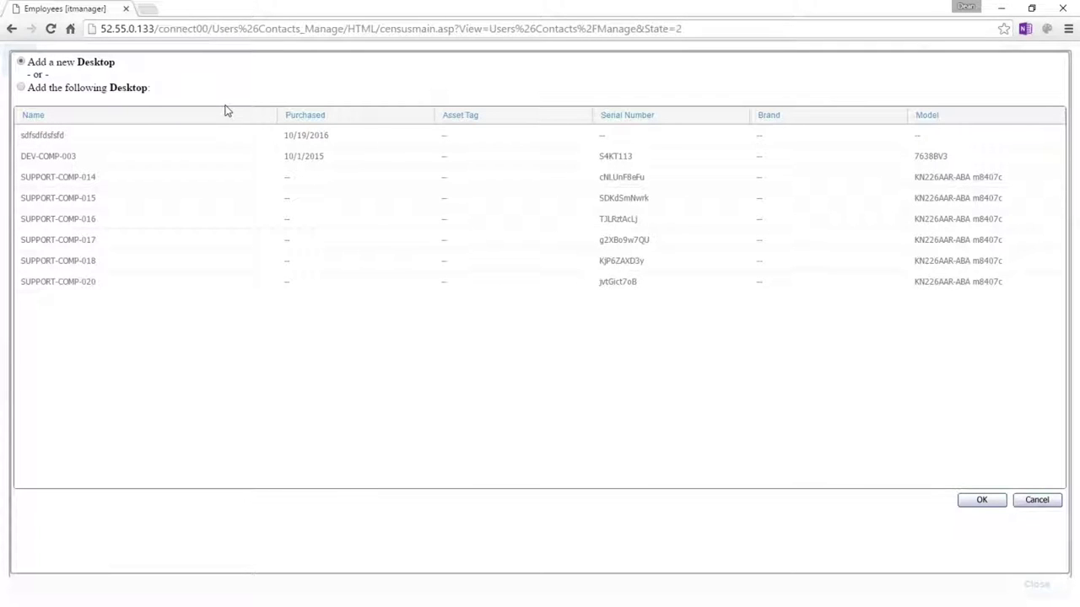
click(1038, 503)
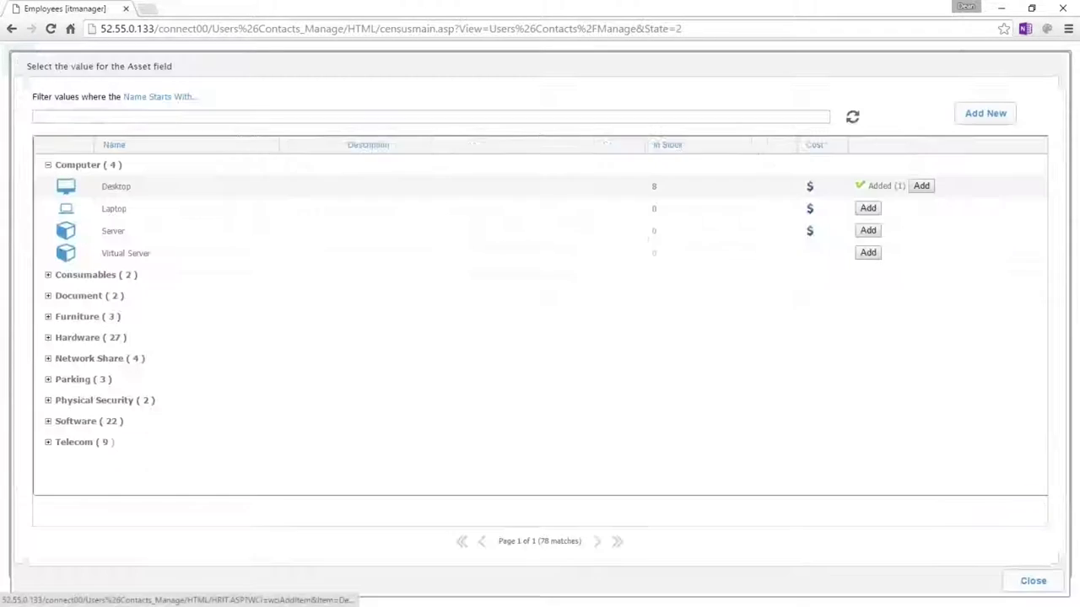